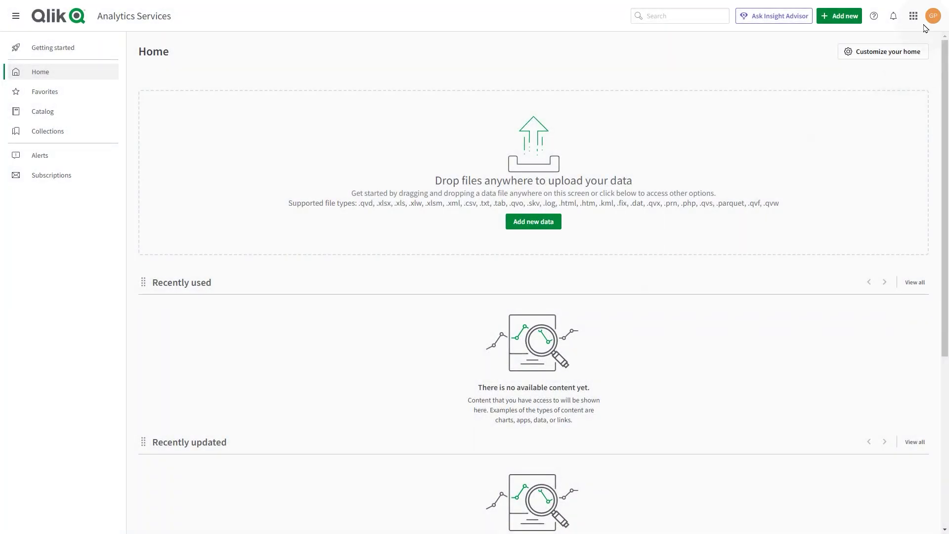
# Show the app launcher with Management Console, Data Integration and My Qlik from Home.
pyautogui.click(914, 18)
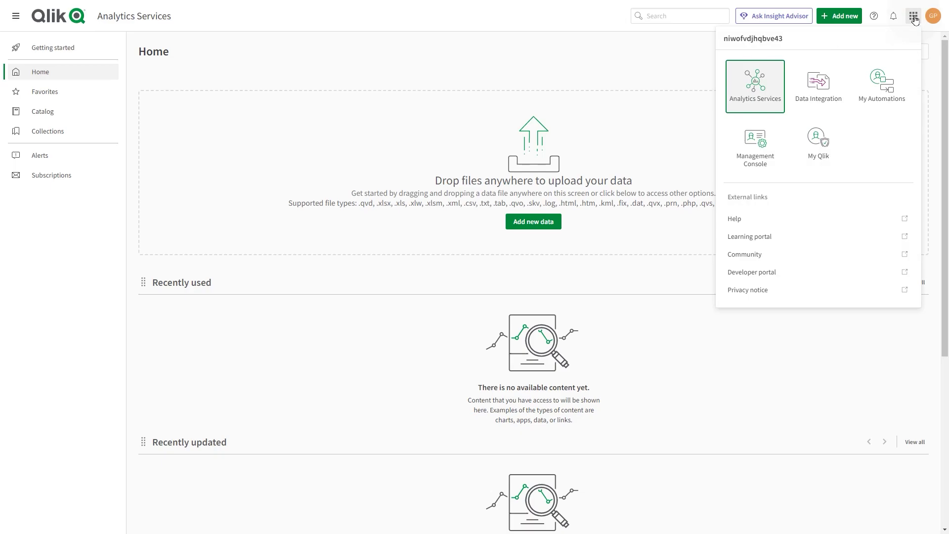
# Switch to Management Console and look over the Capacity consumption charts on Home.
pyautogui.click(744, 163)
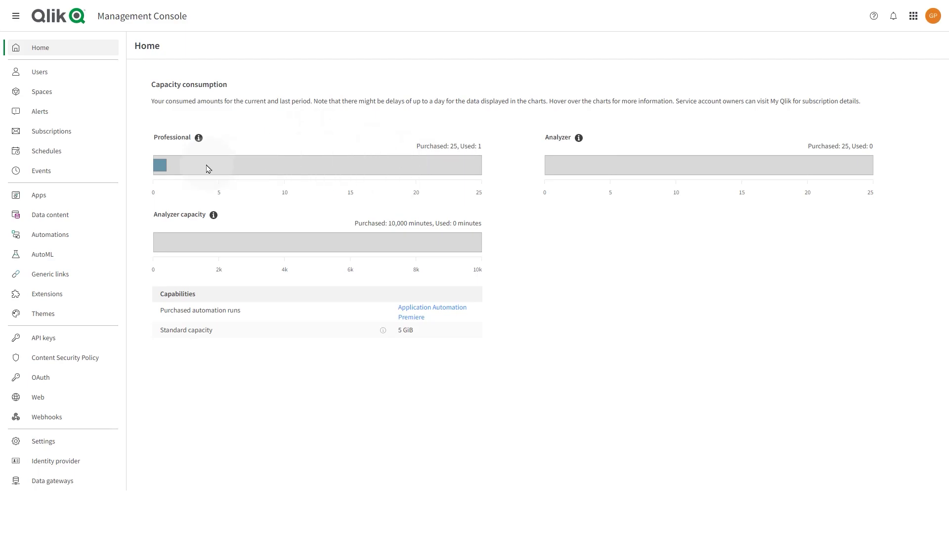
pyautogui.moveTo(207, 164)
# From the Users page, invite a new user to the tenant by entering their e-mail address.
pyautogui.click(58, 77)
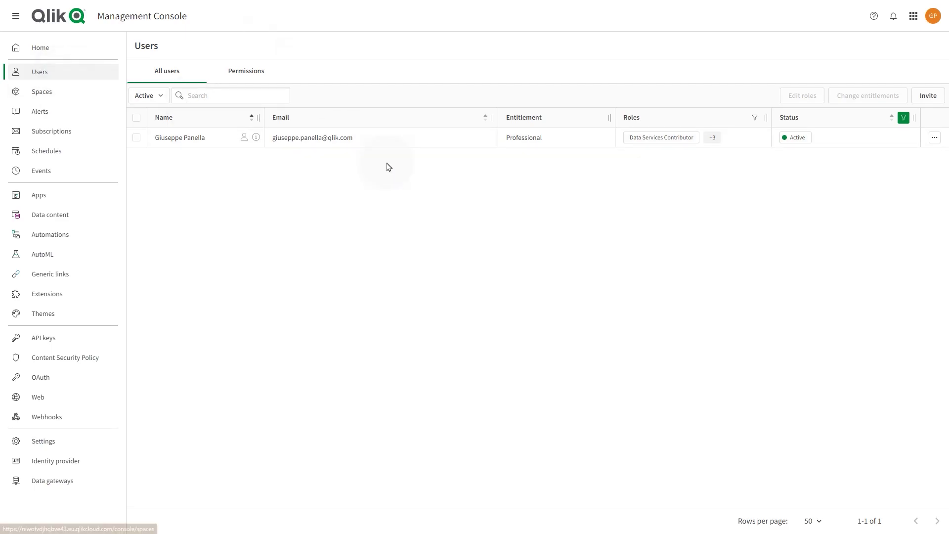
pyautogui.click(926, 101)
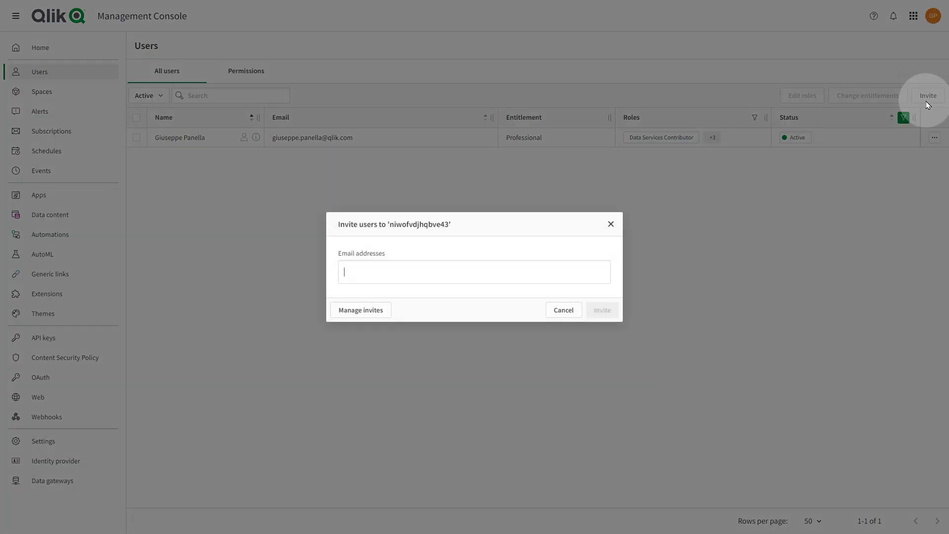
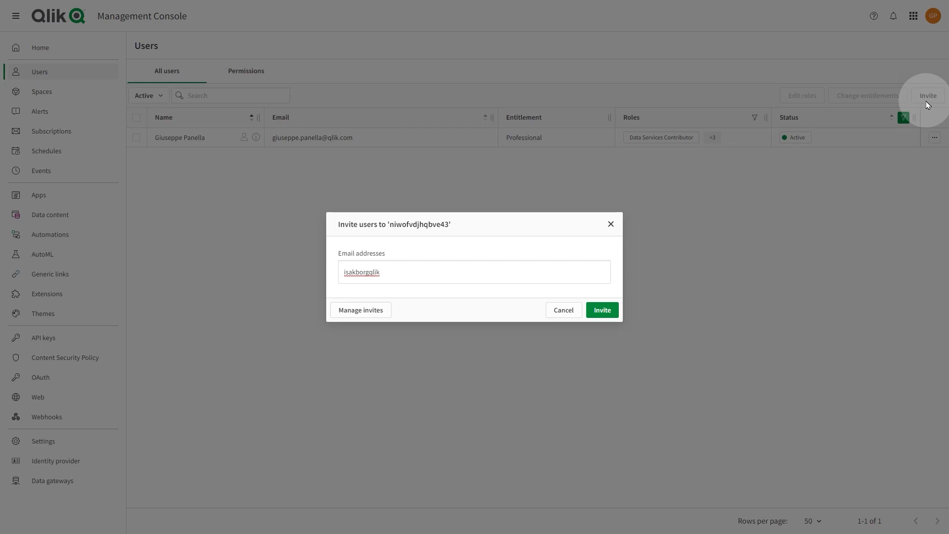
pyautogui.press('Return')
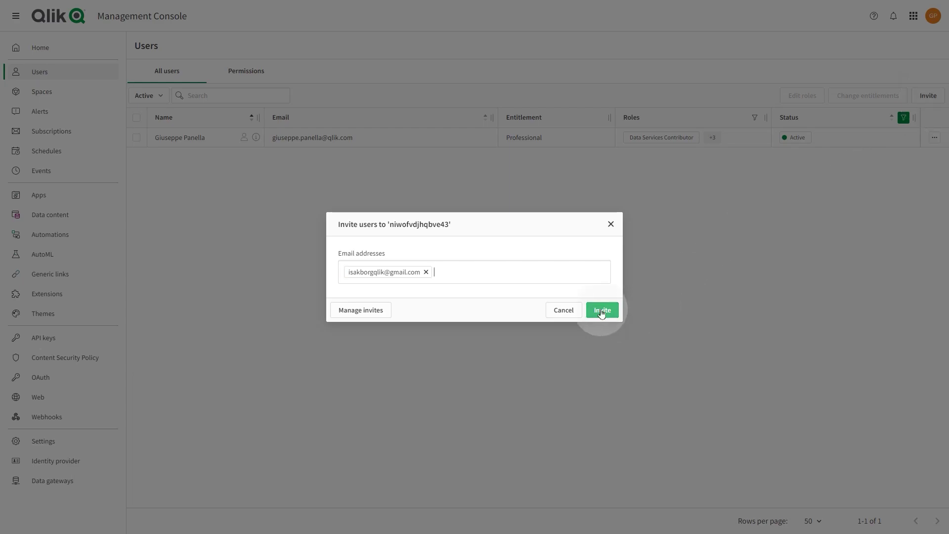
pyautogui.click(601, 310)
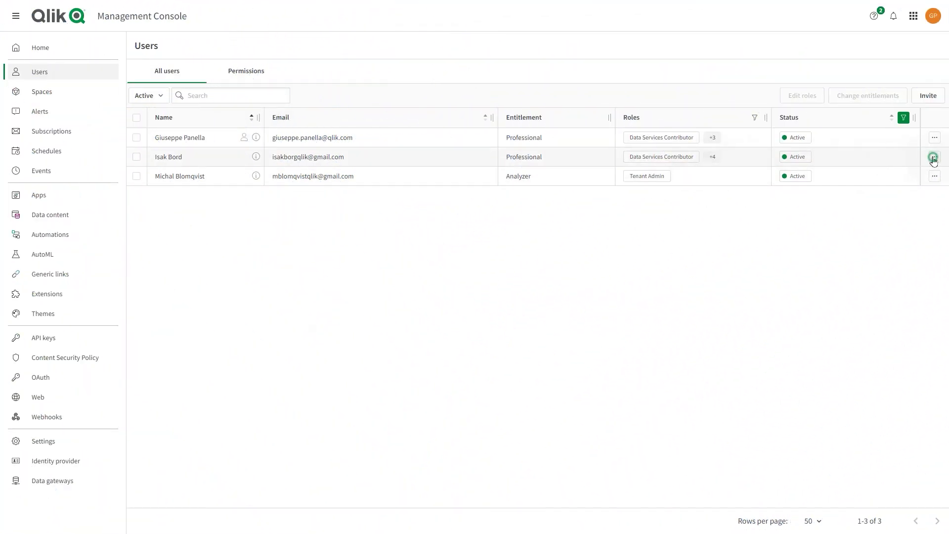
pyautogui.click(934, 159)
pyautogui.click(898, 125)
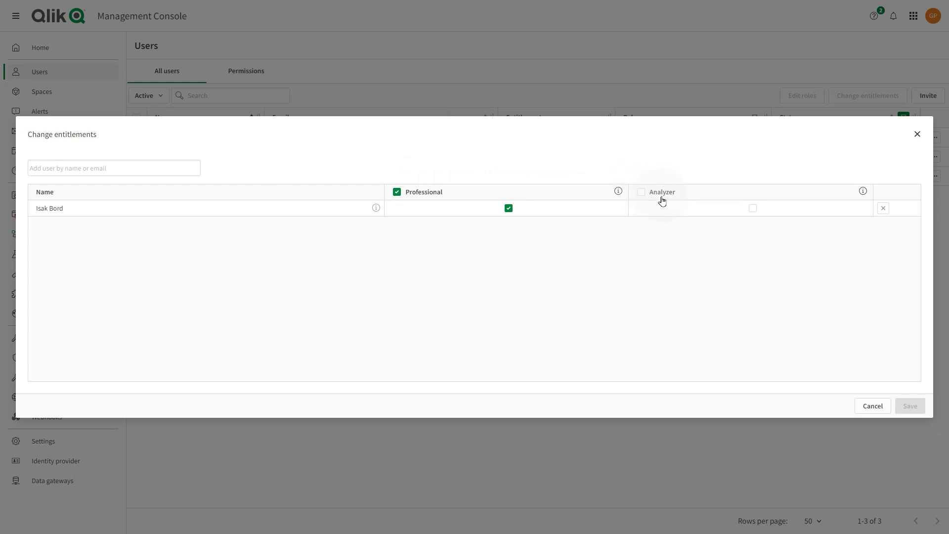
pyautogui.click(862, 192)
pyautogui.moveTo(618, 197)
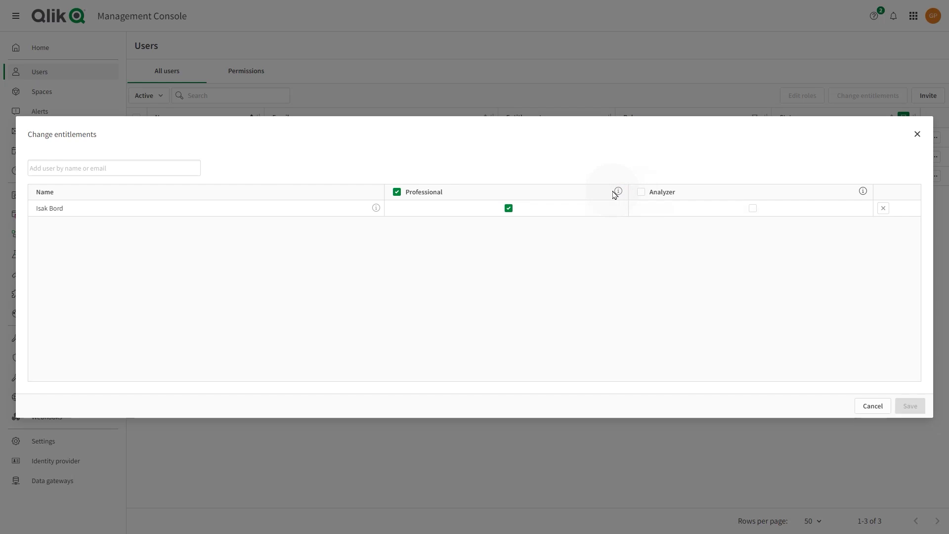
pyautogui.click(866, 405)
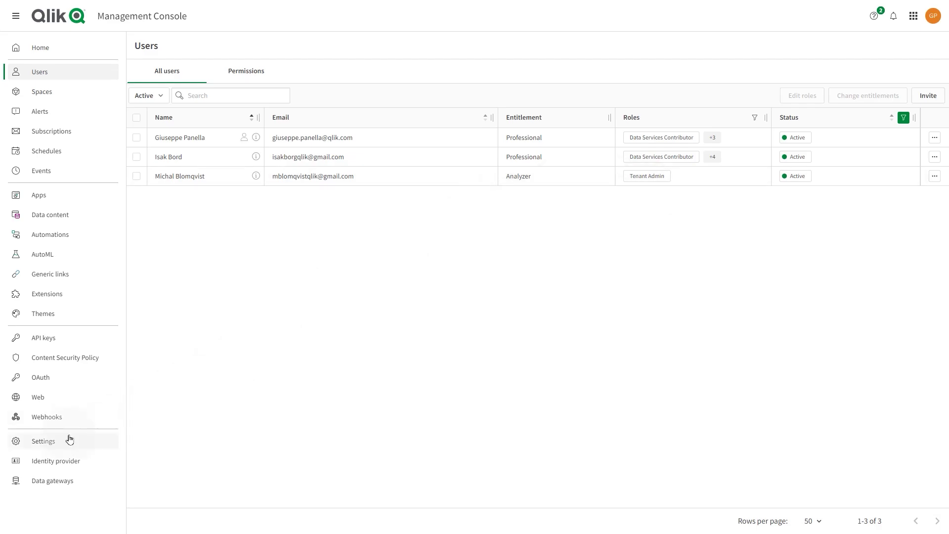
# Turn on Enable dynamic assignment of analyzer users under Entitlements in Settings.
pyautogui.click(68, 439)
pyautogui.scroll(-7, 470, 295)
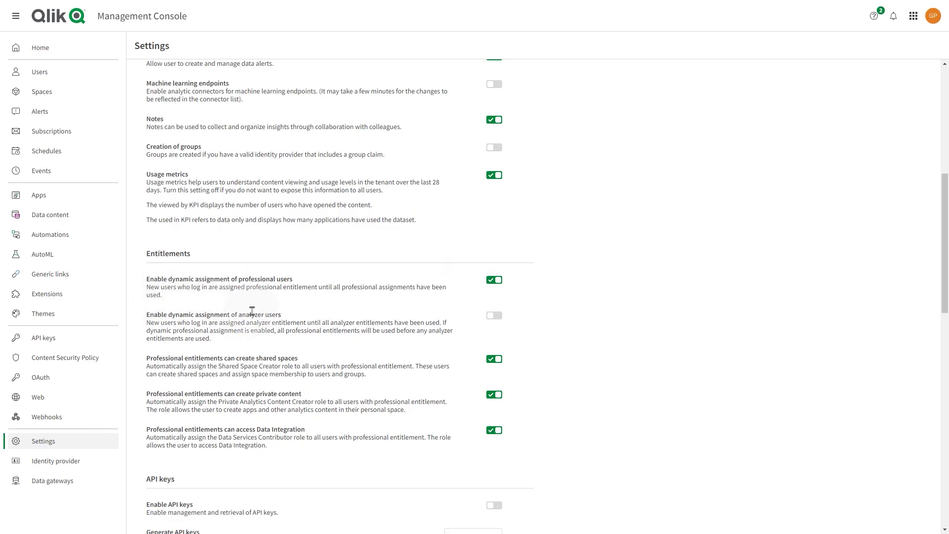
pyautogui.click(493, 317)
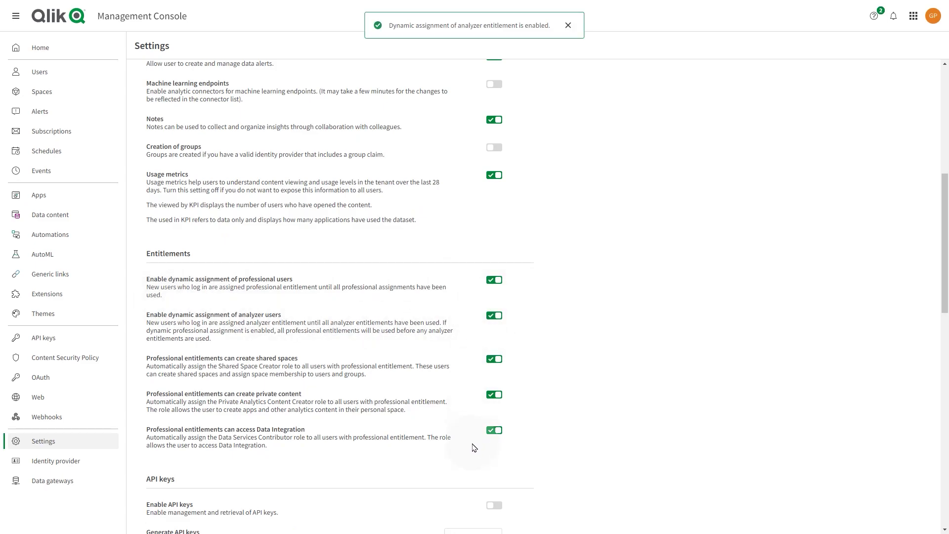
# Change the Analyzer-licensed user's entitlement to Professional and save.
pyautogui.click(49, 74)
pyautogui.click(934, 177)
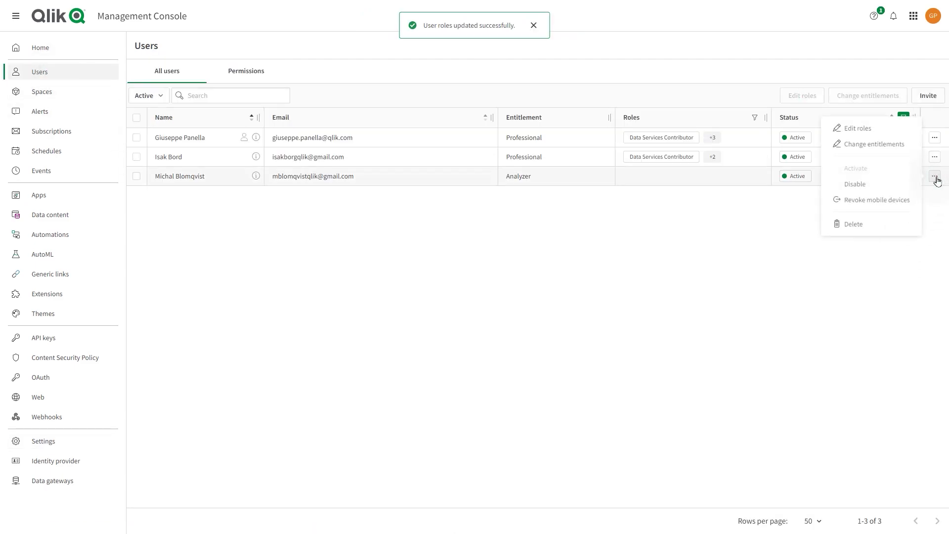
pyautogui.click(894, 148)
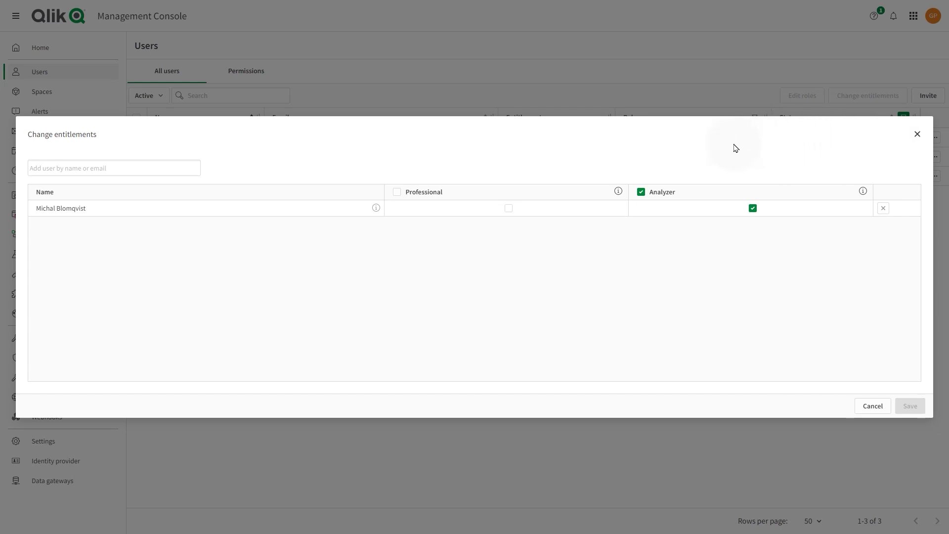
pyautogui.click(397, 192)
pyautogui.click(909, 406)
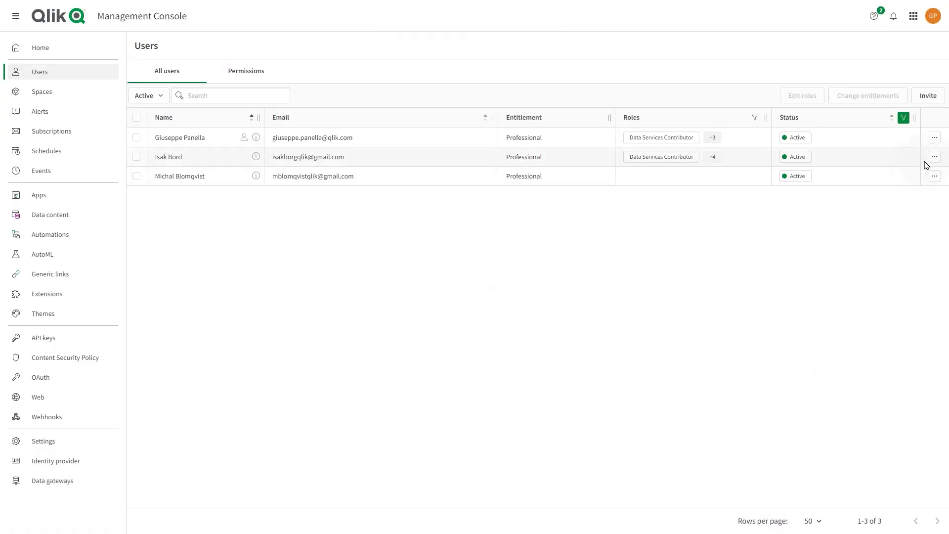
# Add the Developer role to the newly invited user's roles and save.
pyautogui.click(934, 156)
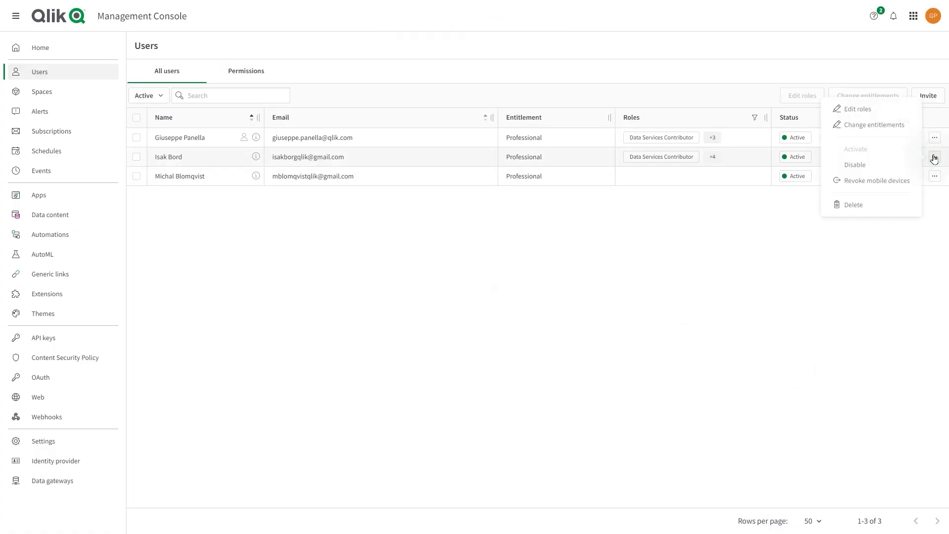
pyautogui.click(860, 109)
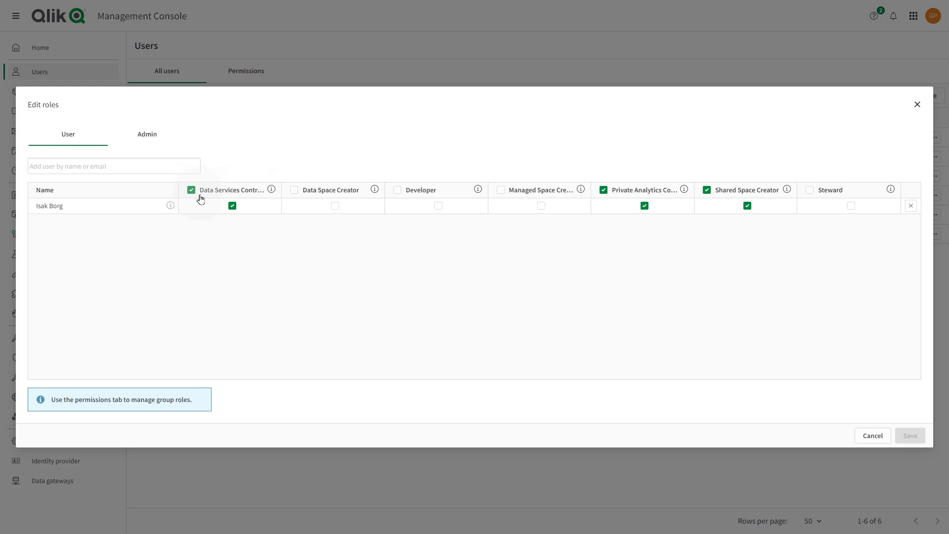
pyautogui.click(264, 206)
pyautogui.click(604, 191)
pyautogui.click(711, 192)
pyautogui.click(402, 193)
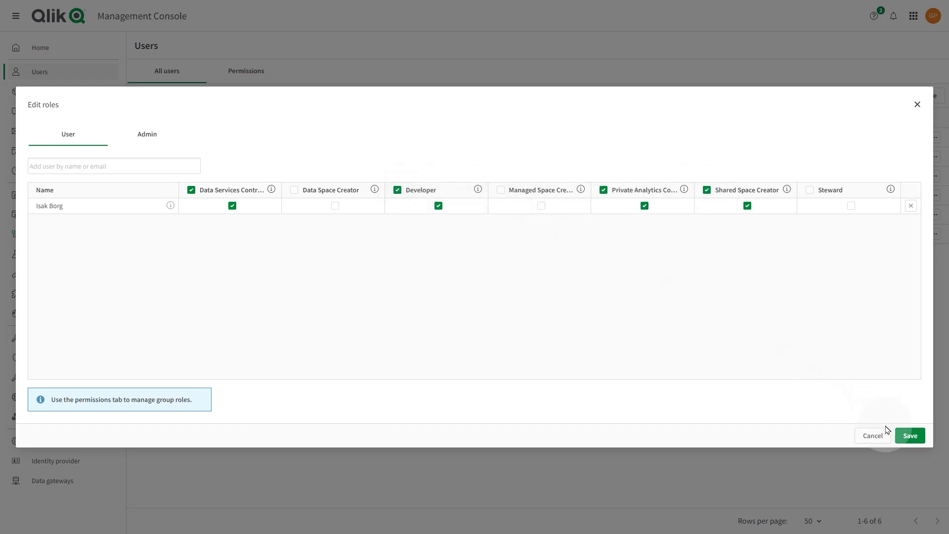
pyautogui.click(900, 436)
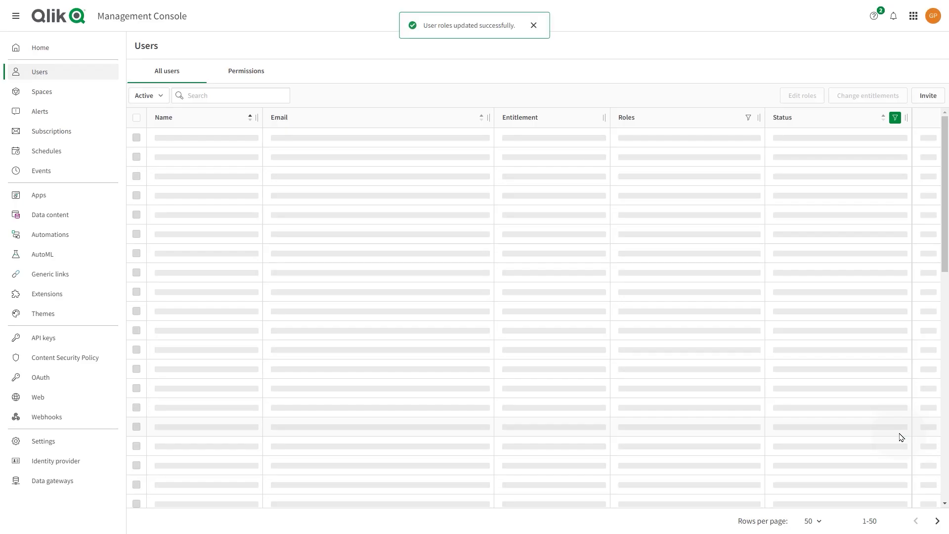
pyautogui.click(540, 221)
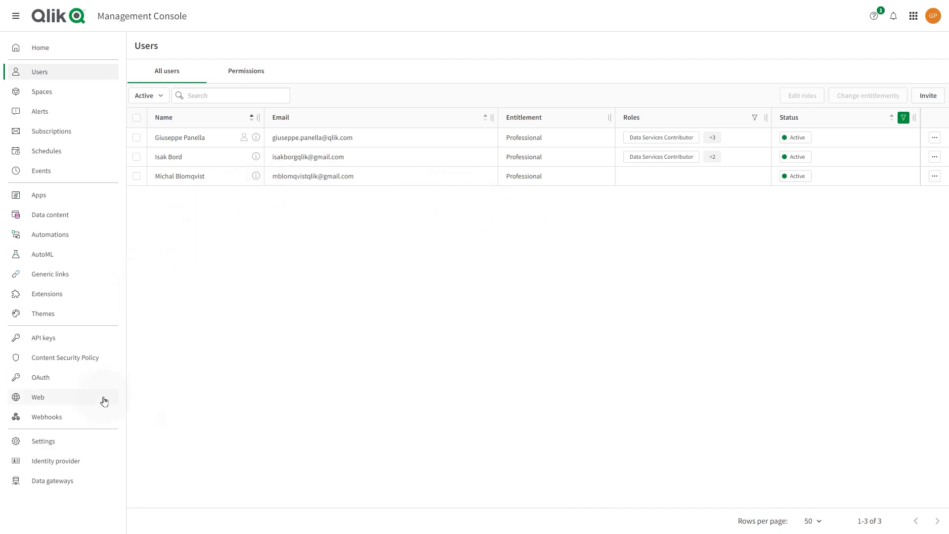
# Start a new identity provider, browse its Type and Provider options, then discard it.
pyautogui.click(69, 469)
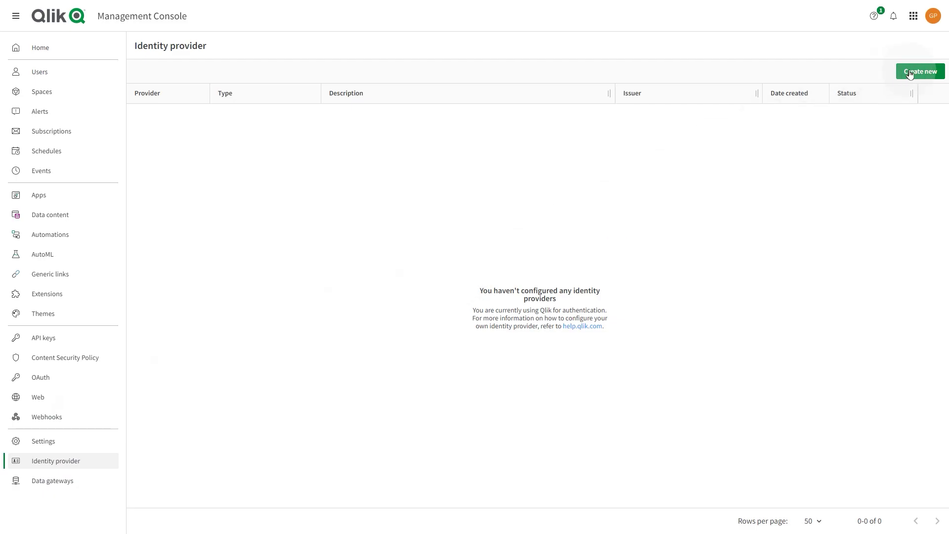
pyautogui.click(915, 73)
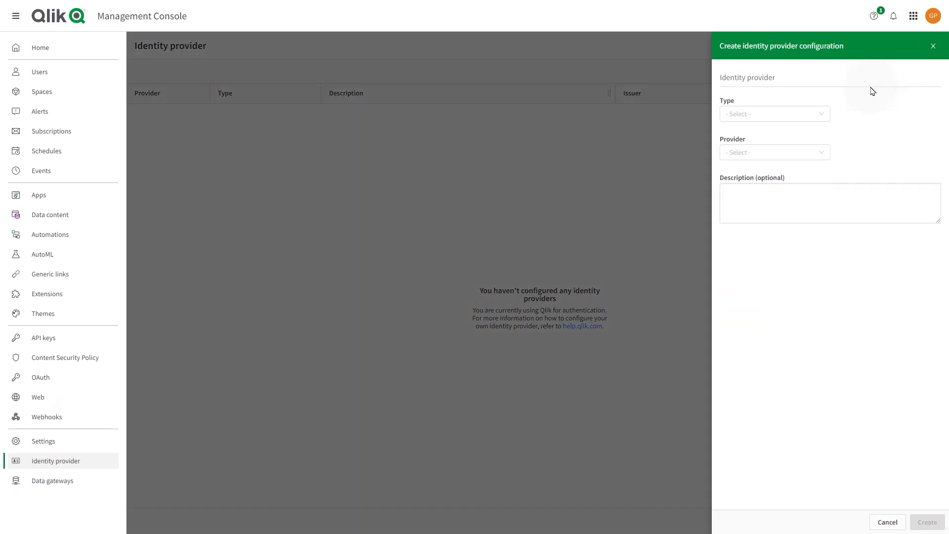
pyautogui.click(798, 116)
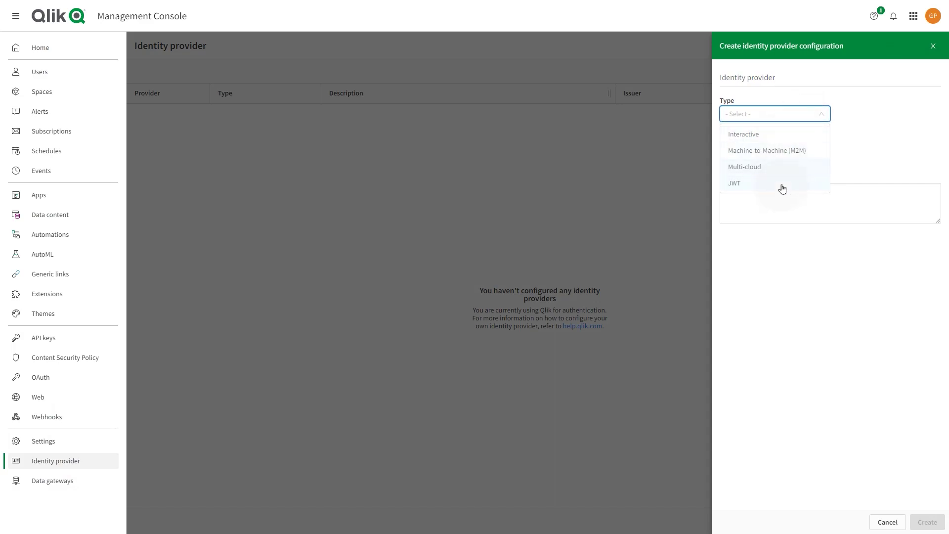
pyautogui.click(841, 147)
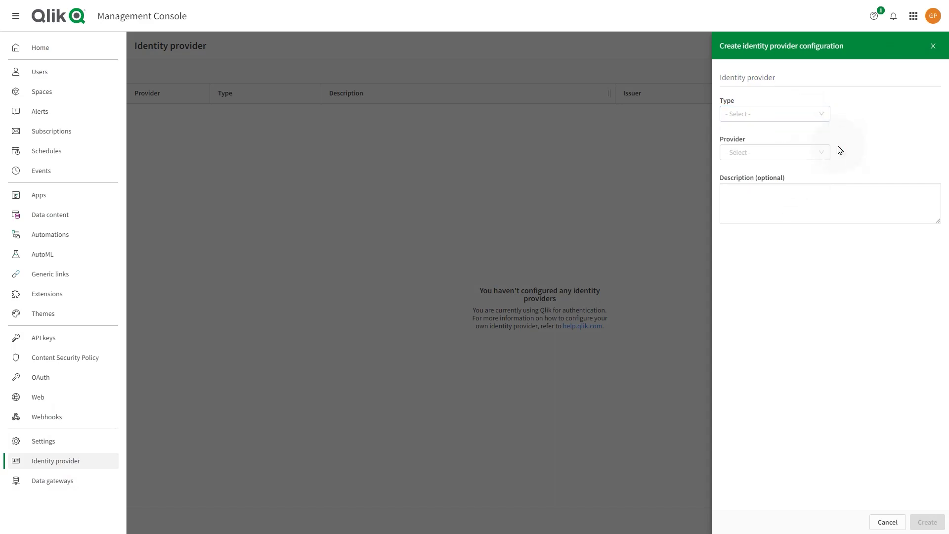
pyautogui.click(806, 155)
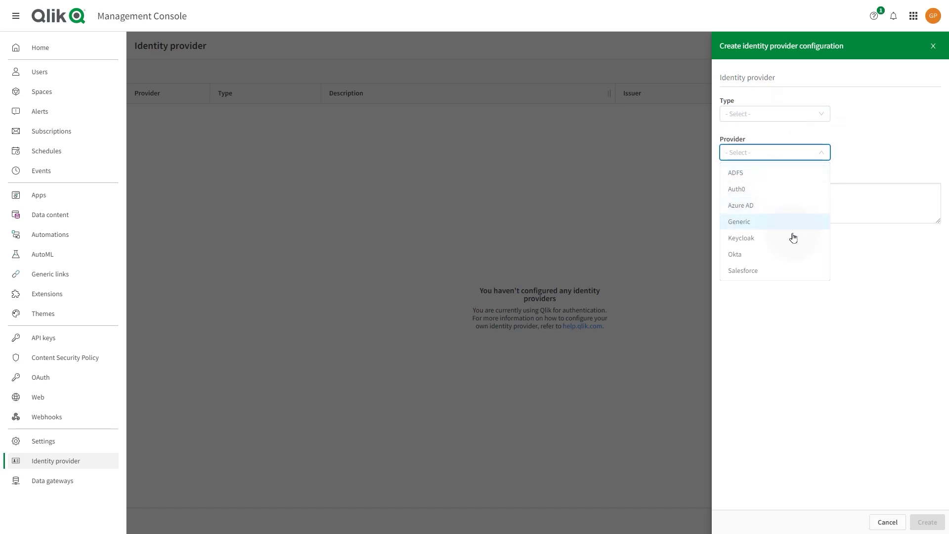
pyautogui.click(659, 218)
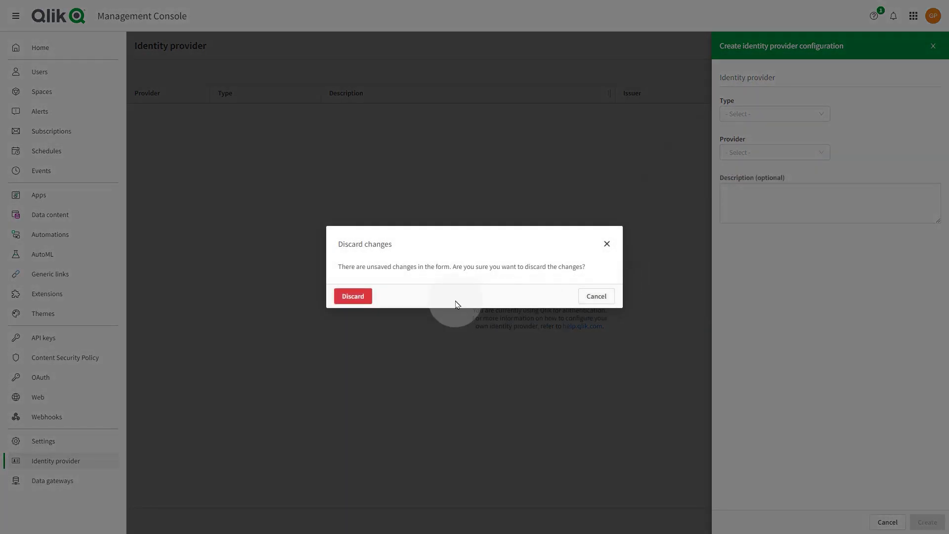
pyautogui.click(352, 296)
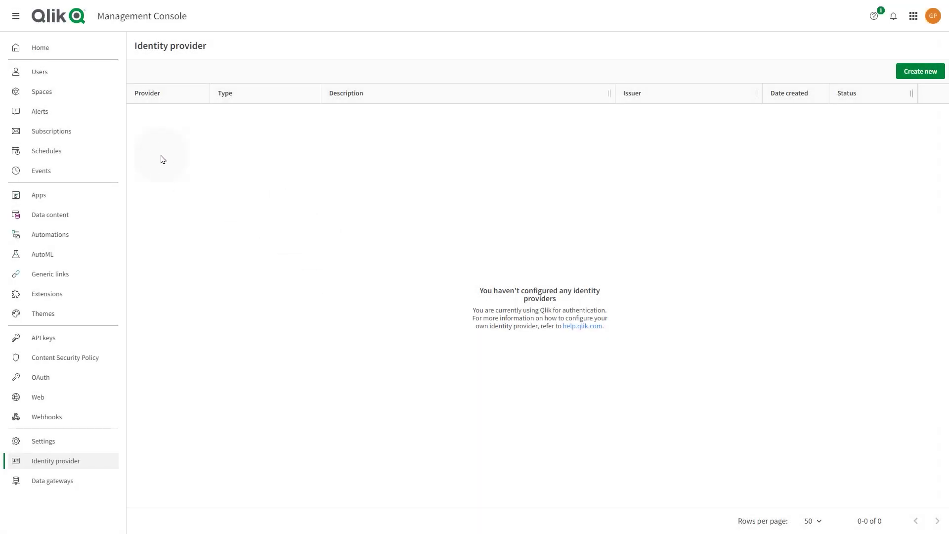
# Create a Managed space named Marketing.
pyautogui.click(58, 96)
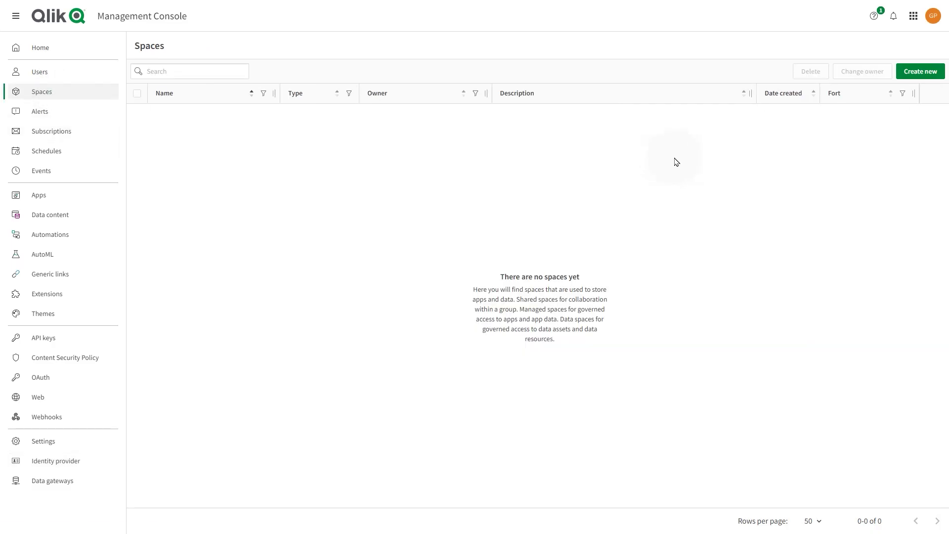
pyautogui.click(910, 74)
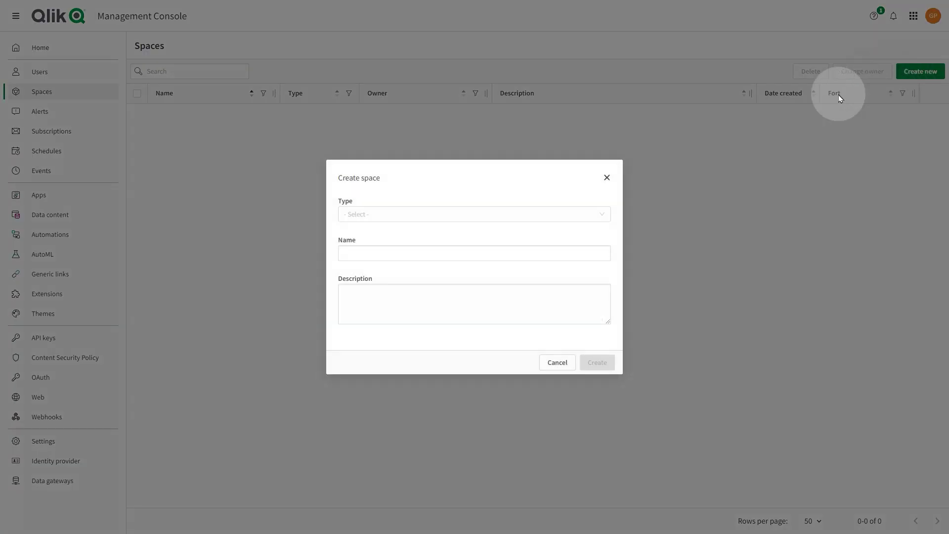
pyautogui.click(572, 219)
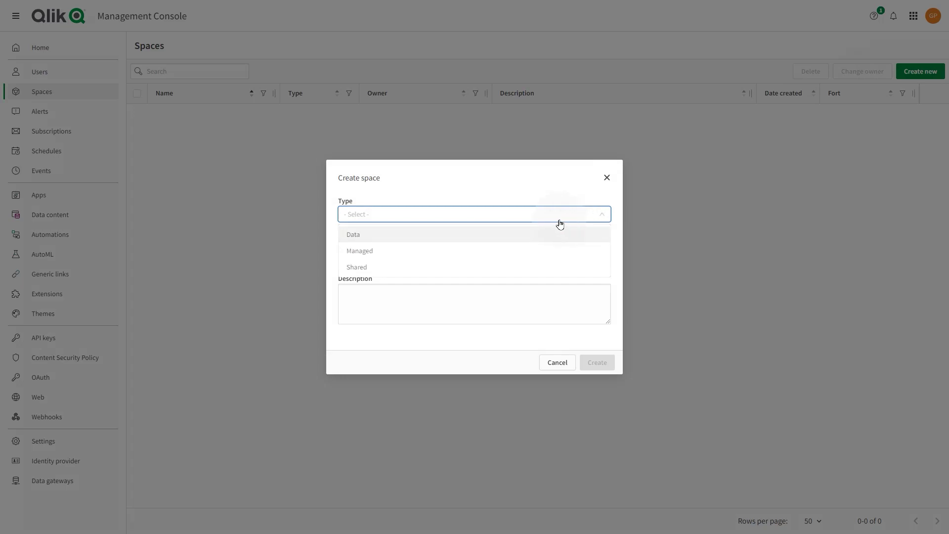
pyautogui.click(375, 251)
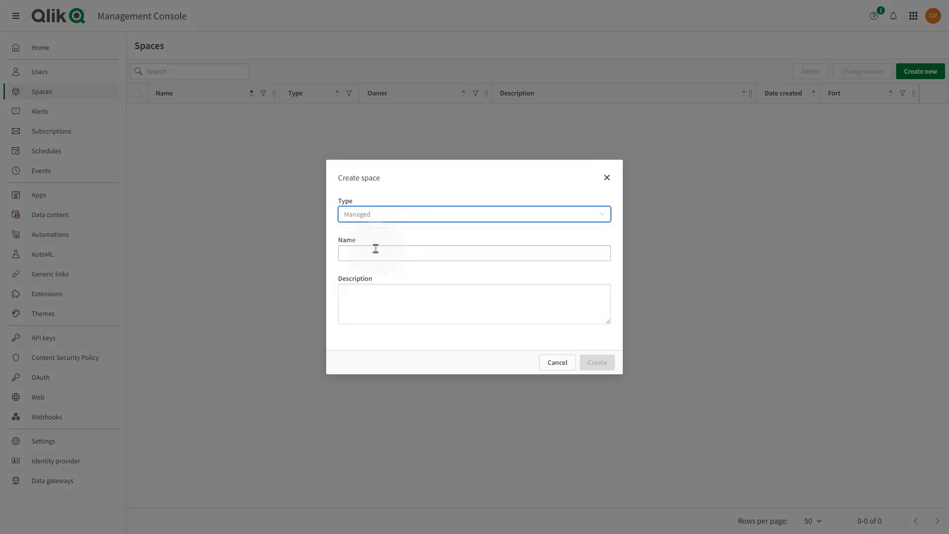
pyautogui.click(376, 249)
pyautogui.write('Marketing')
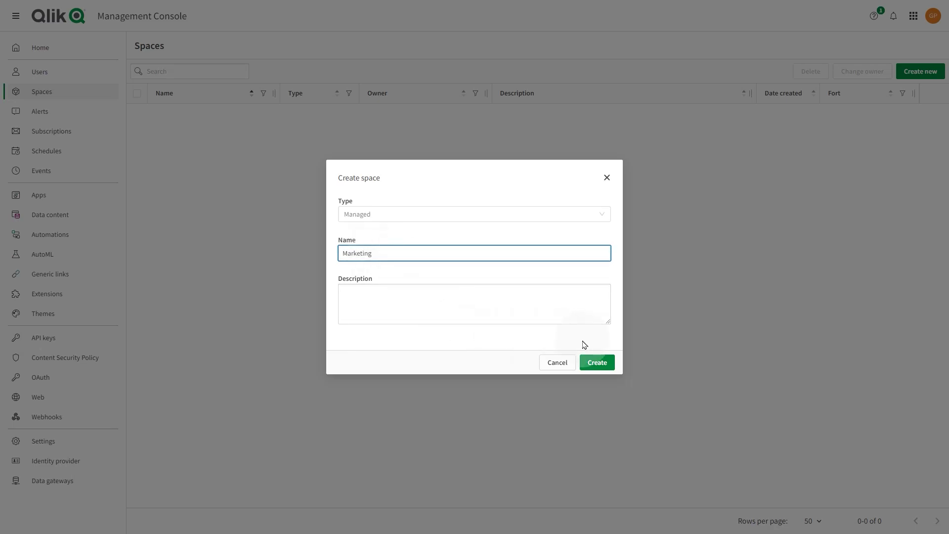
pyautogui.click(598, 363)
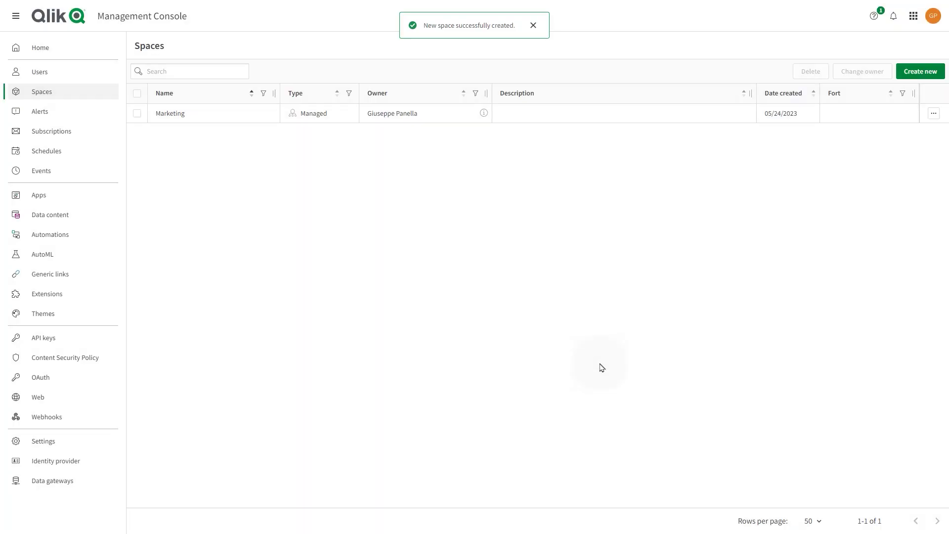
# Create a Shared space named Marketing developers.
pyautogui.click(915, 72)
pyautogui.doubleClick(557, 232)
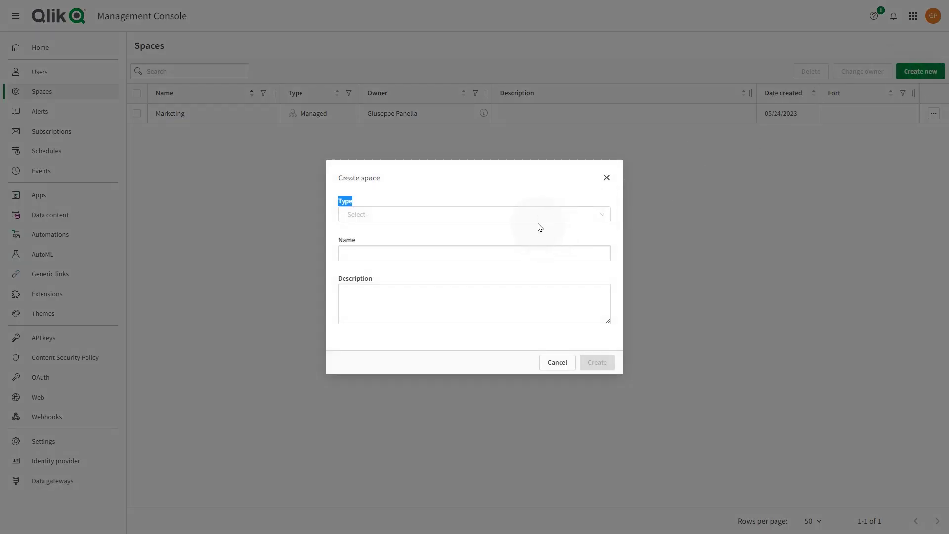
pyautogui.click(539, 223)
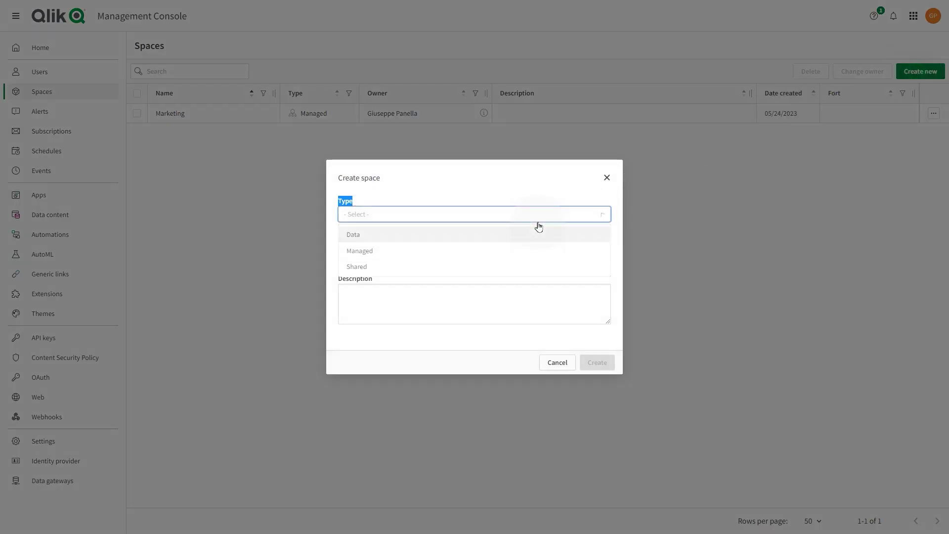
pyautogui.click(454, 266)
pyautogui.click(447, 260)
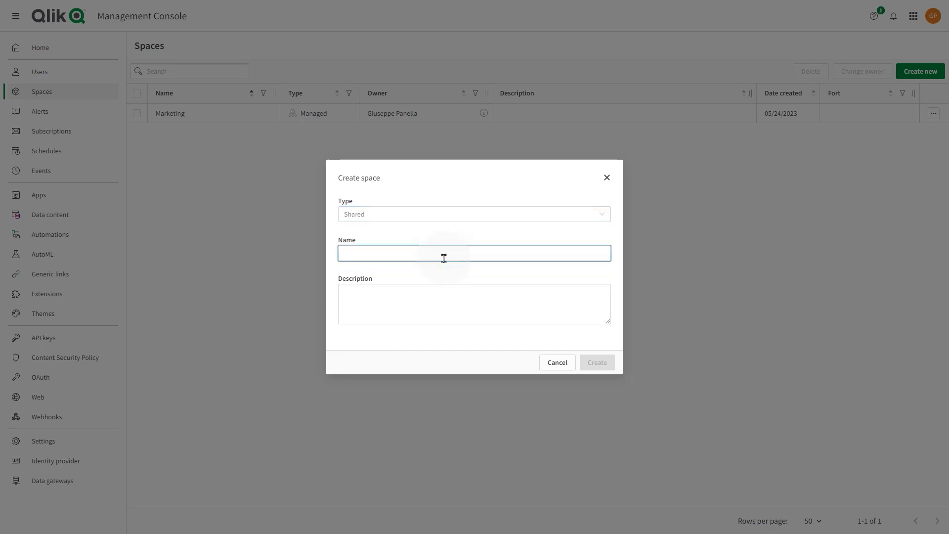
pyautogui.write('Marketing developers')
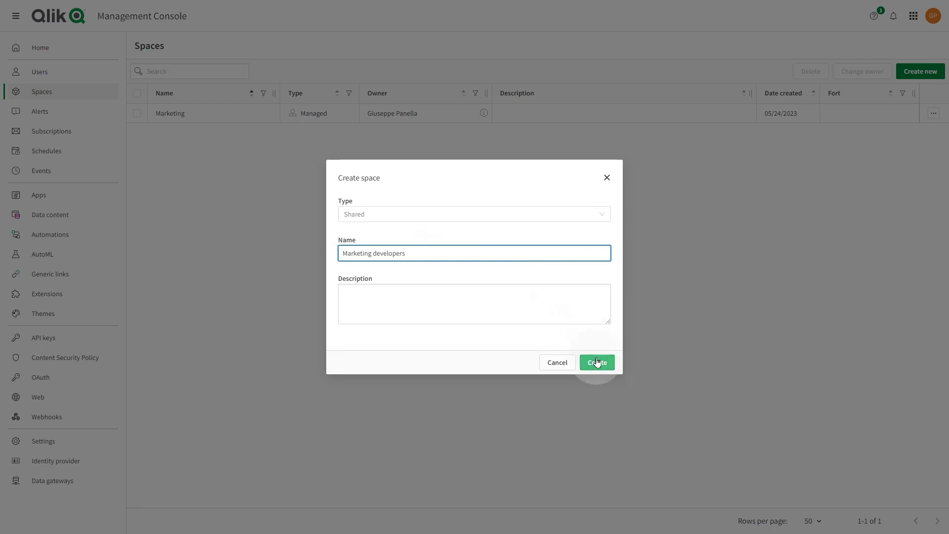
pyautogui.click(596, 362)
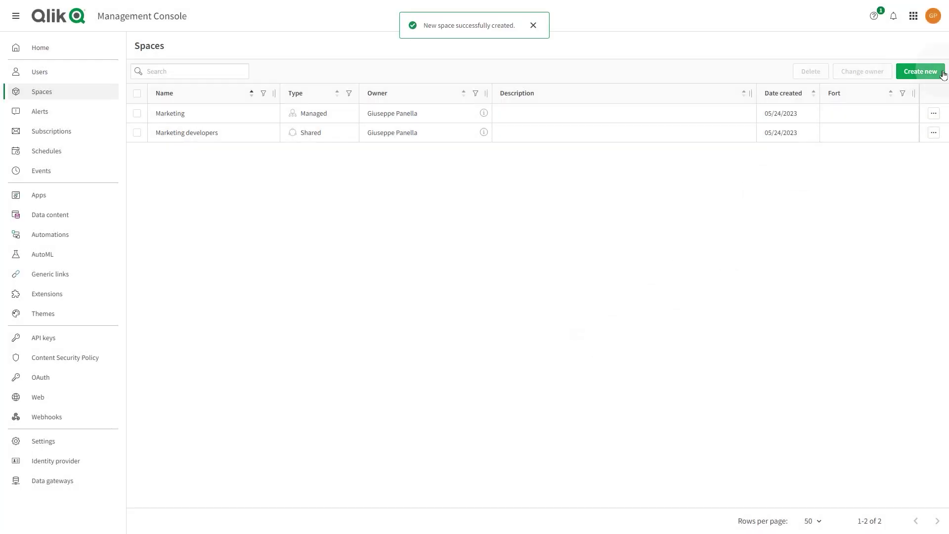
# Create a Data space named Data source.
pyautogui.click(927, 71)
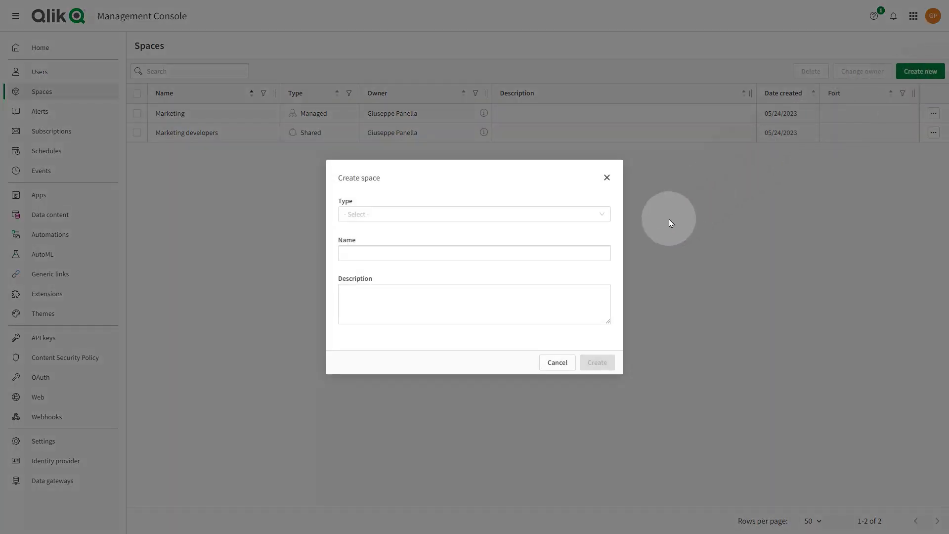
pyautogui.click(595, 215)
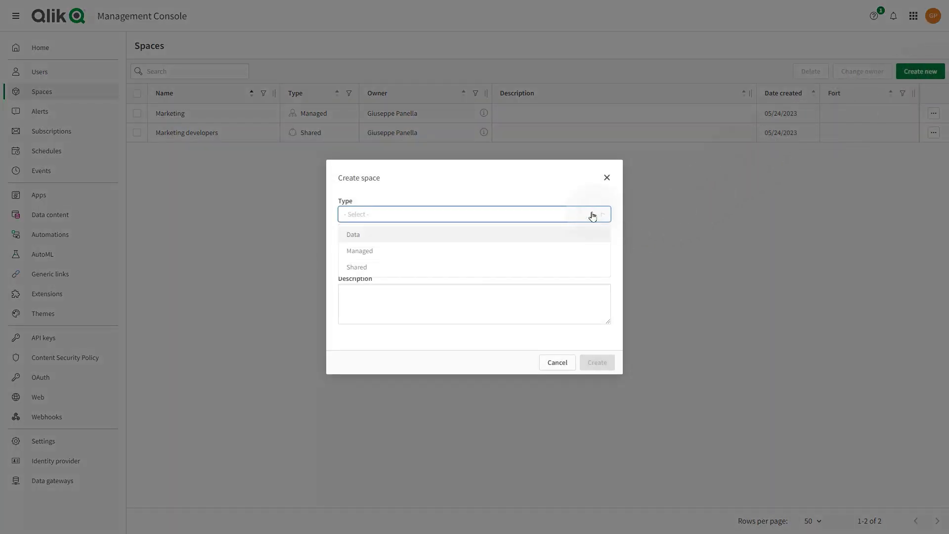
pyautogui.click(548, 234)
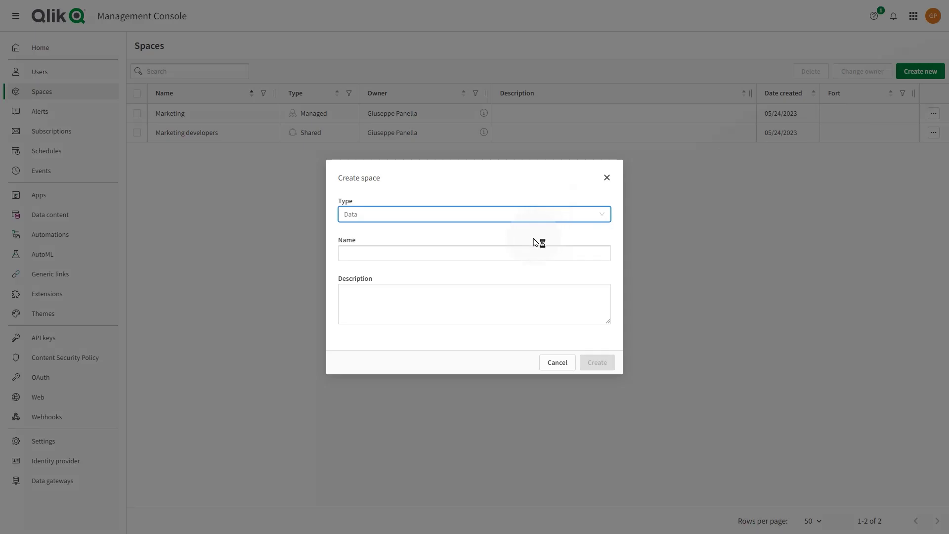
pyautogui.click(512, 253)
pyautogui.write('Data source')
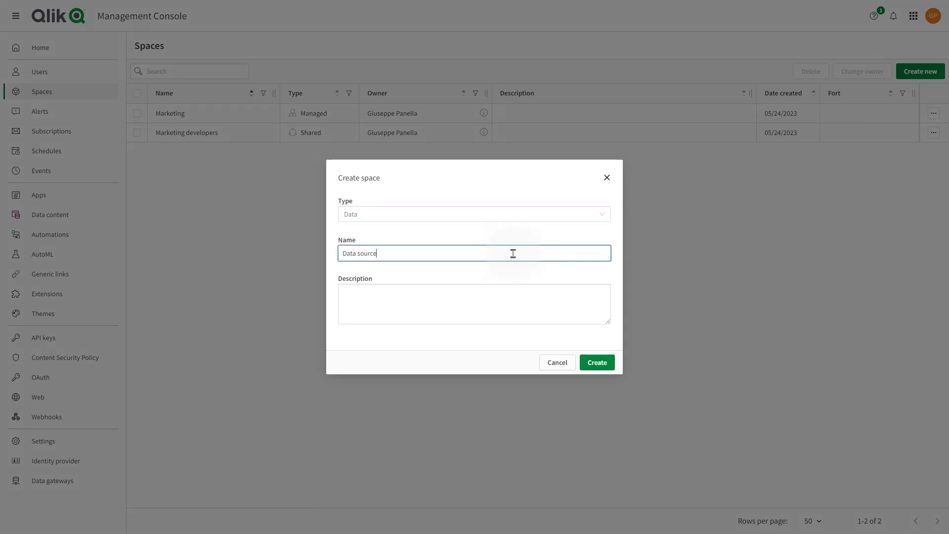
pyautogui.click(597, 362)
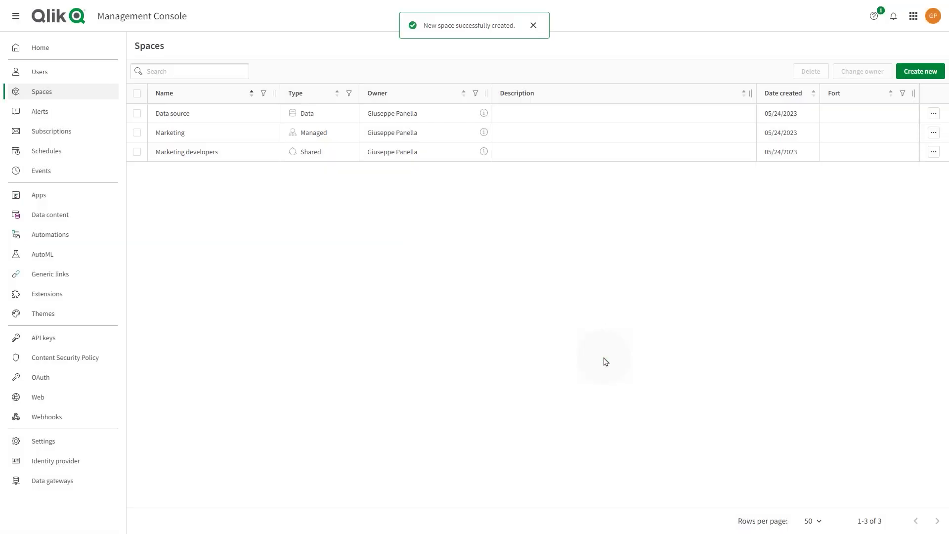
# Make the invited user the new owner of the Marketing space.
pyautogui.click(932, 134)
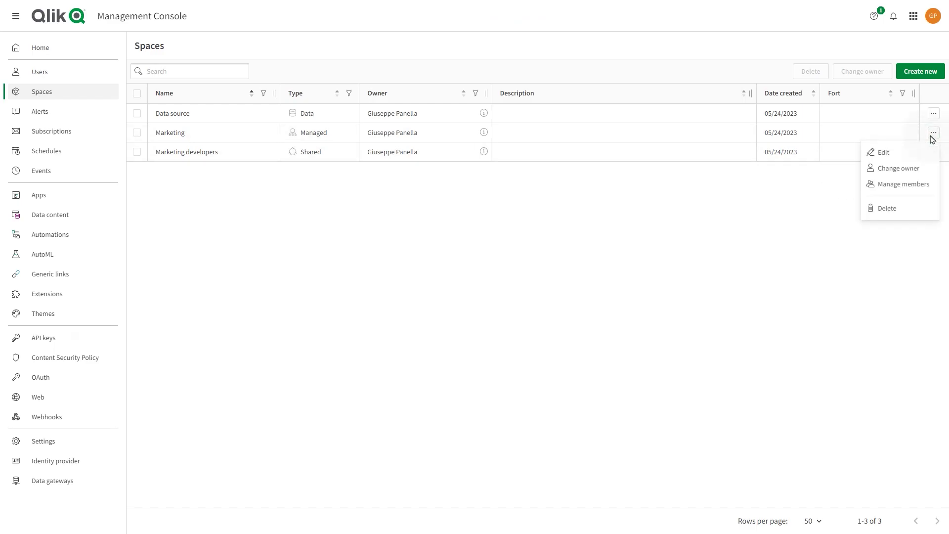
pyautogui.click(894, 168)
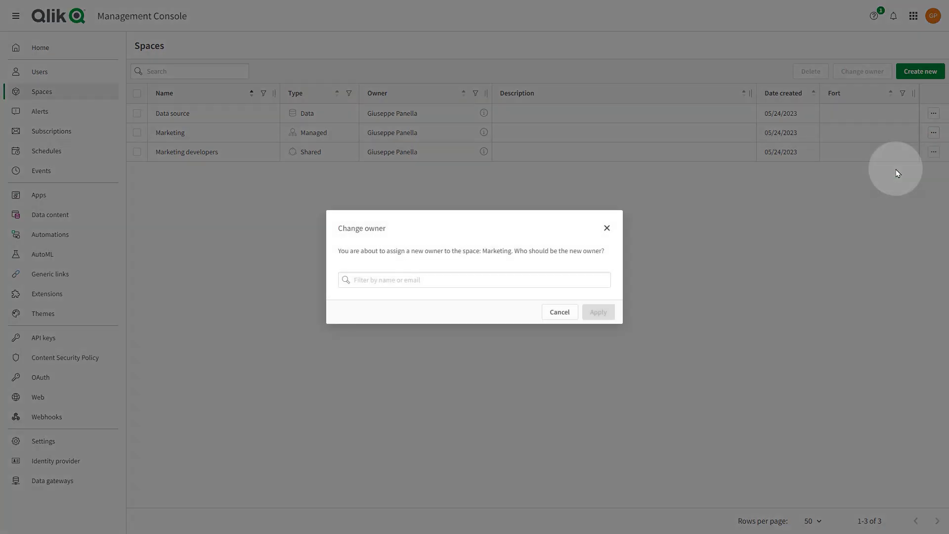
pyautogui.click(568, 280)
pyautogui.write('isa')
pyautogui.click(518, 311)
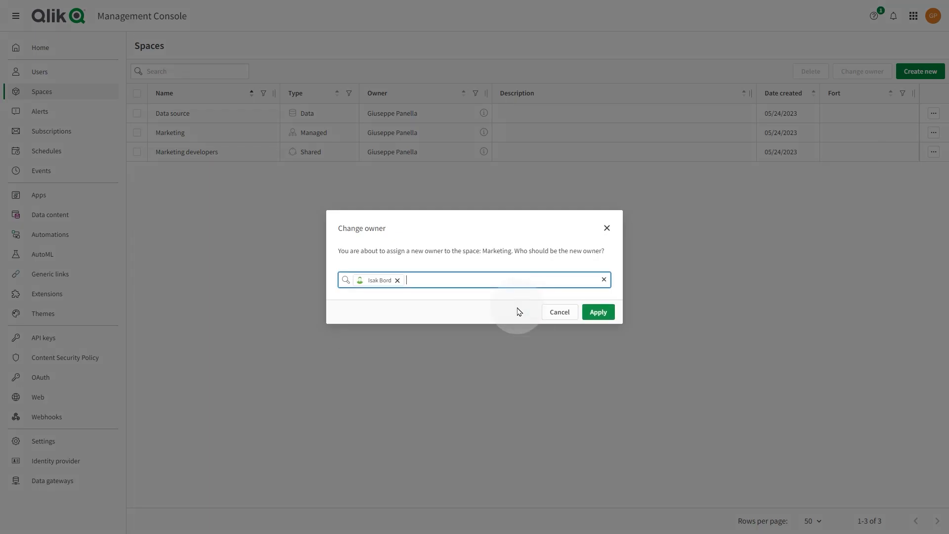
pyautogui.click(606, 312)
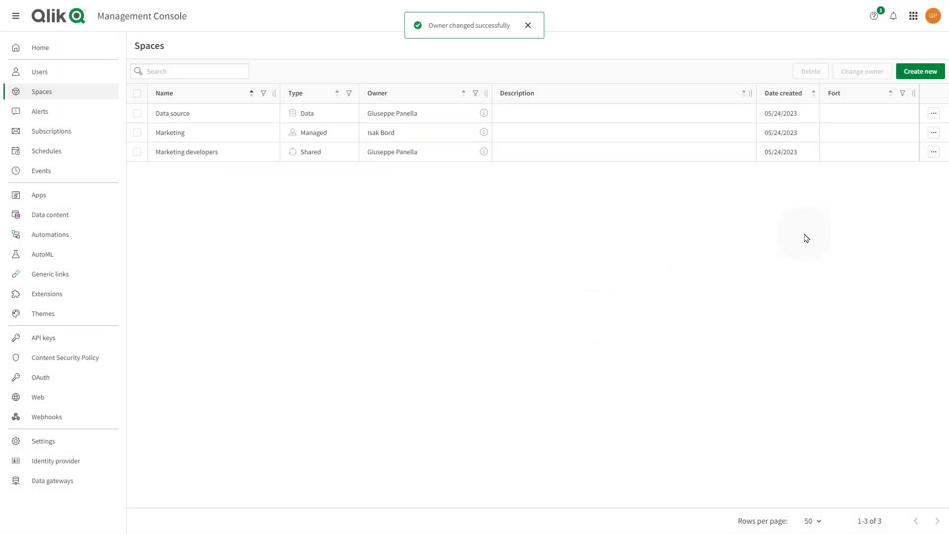
pyautogui.click(934, 133)
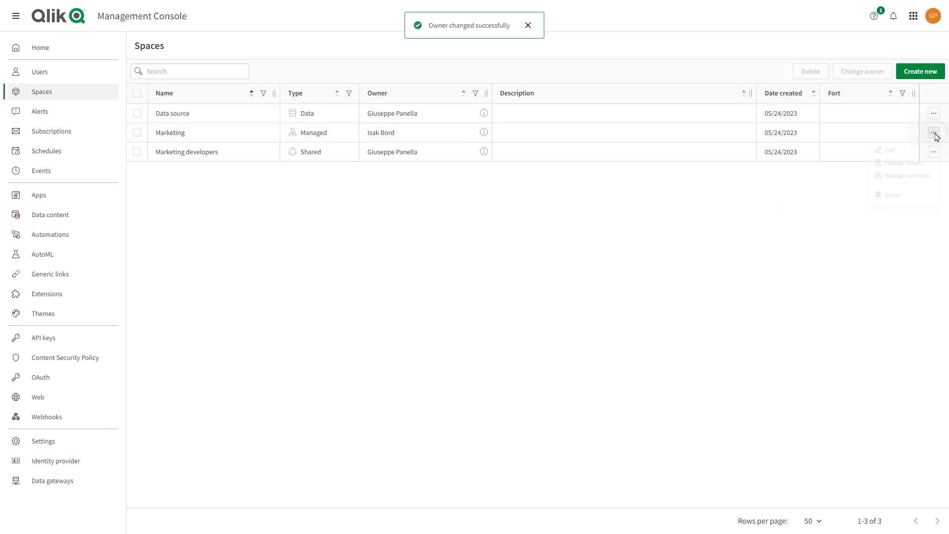
# On Marketing's Members page, start adding a member and select the suggested user.
pyautogui.click(900, 185)
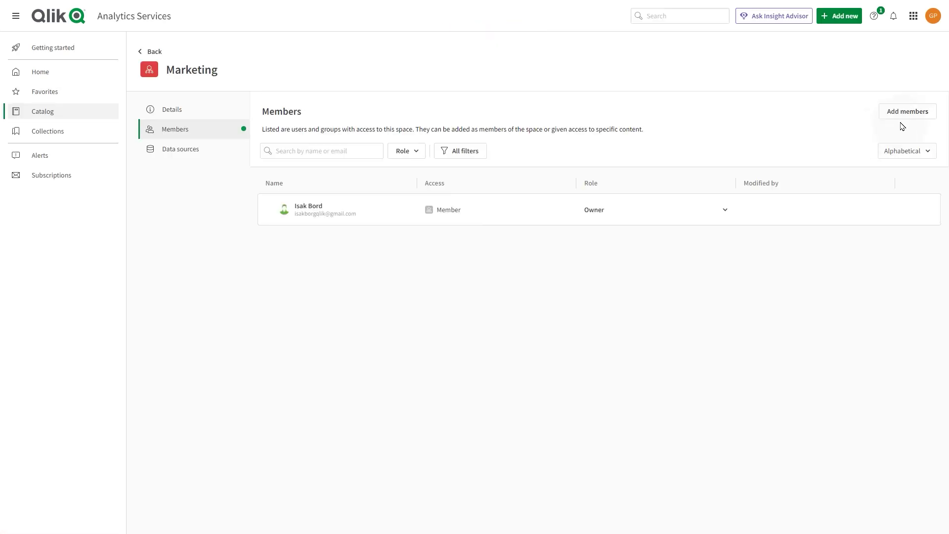
pyautogui.click(906, 113)
pyautogui.click(465, 277)
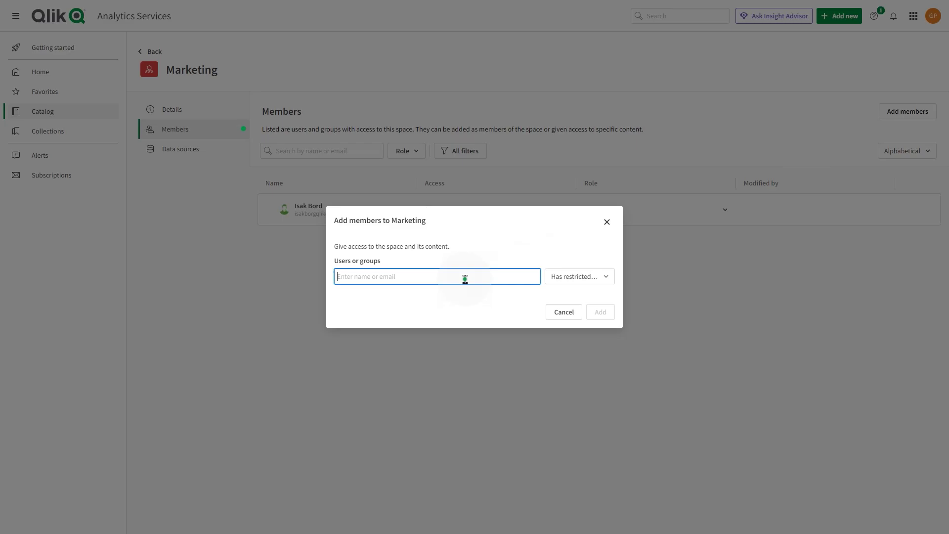
pyautogui.write('m')
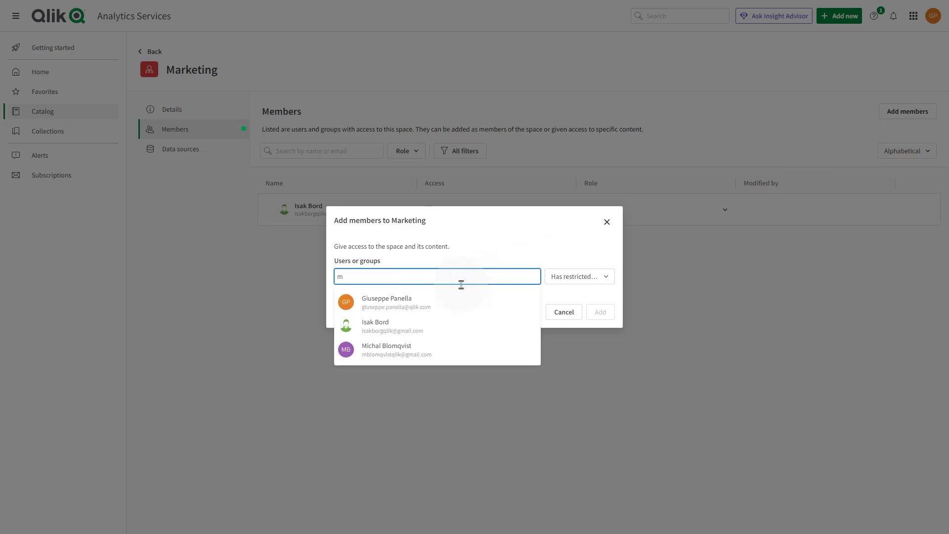
pyautogui.click(409, 345)
# Give the new member every role, Can view through Can publish, and add them.
pyautogui.click(565, 278)
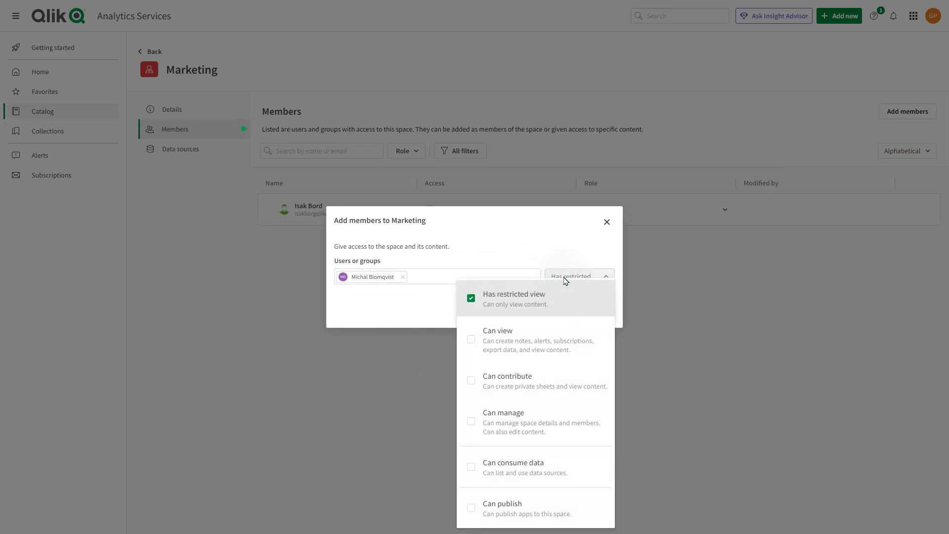
pyautogui.click(471, 340)
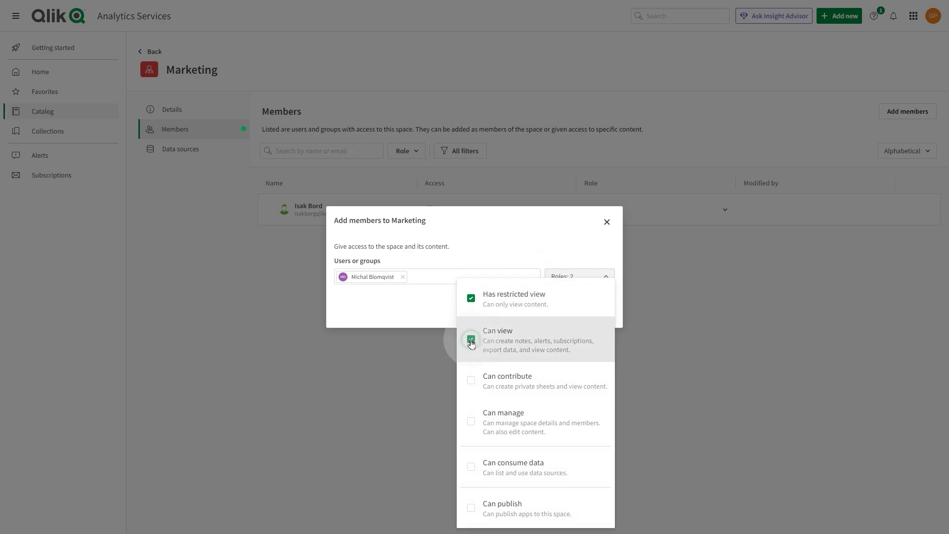
pyautogui.click(468, 374)
pyautogui.click(468, 421)
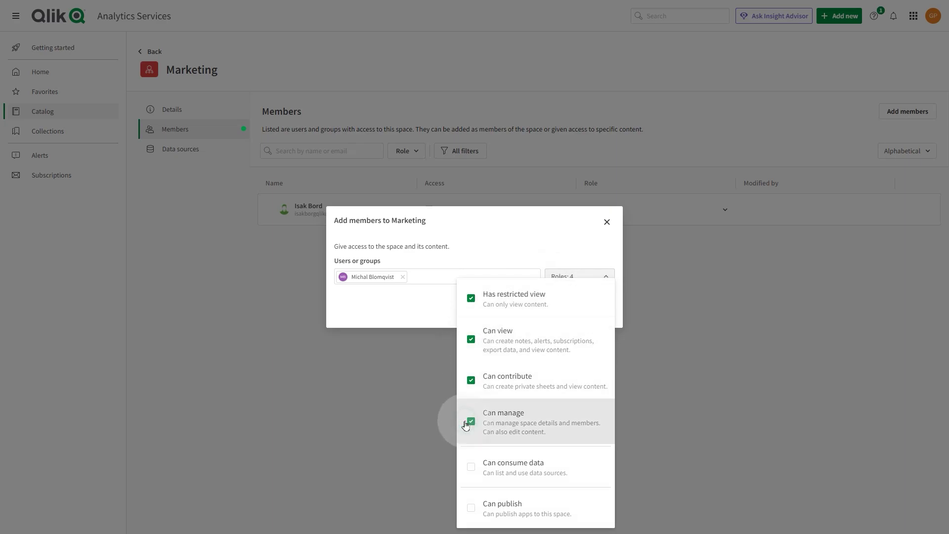
pyautogui.click(471, 467)
pyautogui.click(471, 509)
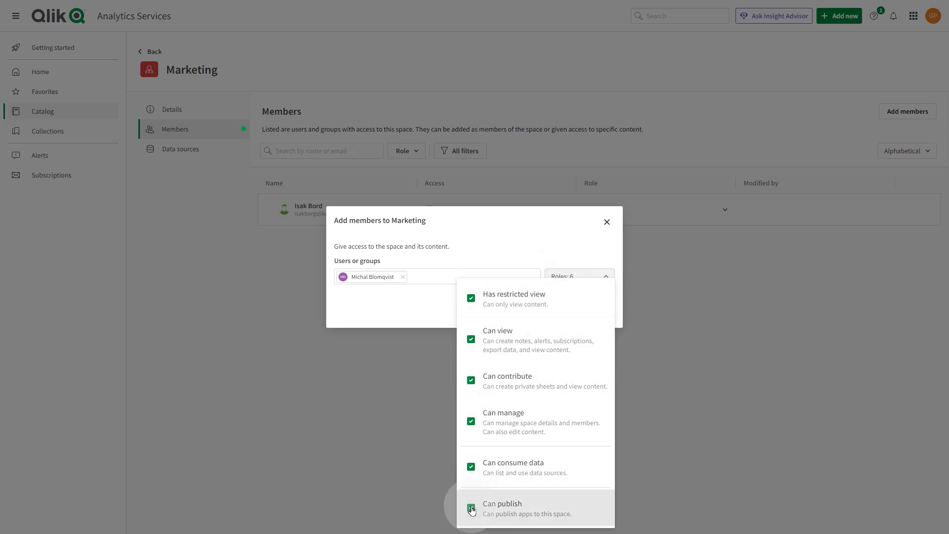
pyautogui.click(637, 425)
pyautogui.click(599, 311)
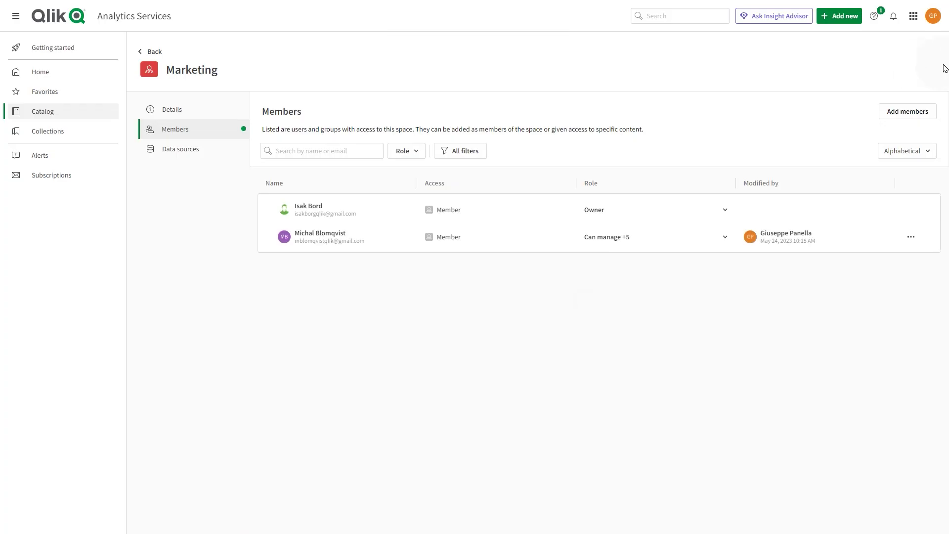
pyautogui.click(913, 16)
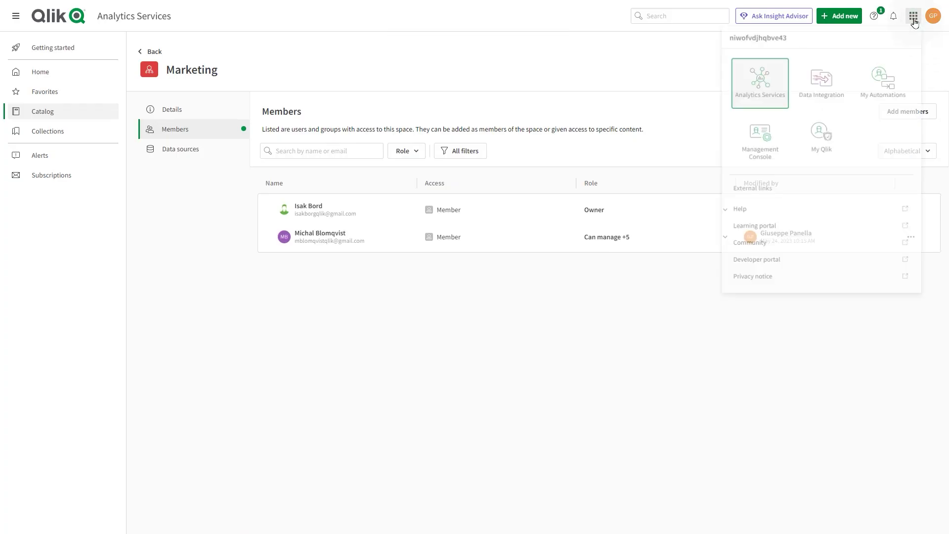
# Inspect the Customer Sales and Quantity alert's actions, then the Customer KPIs subscription's actions.
pyautogui.click(757, 151)
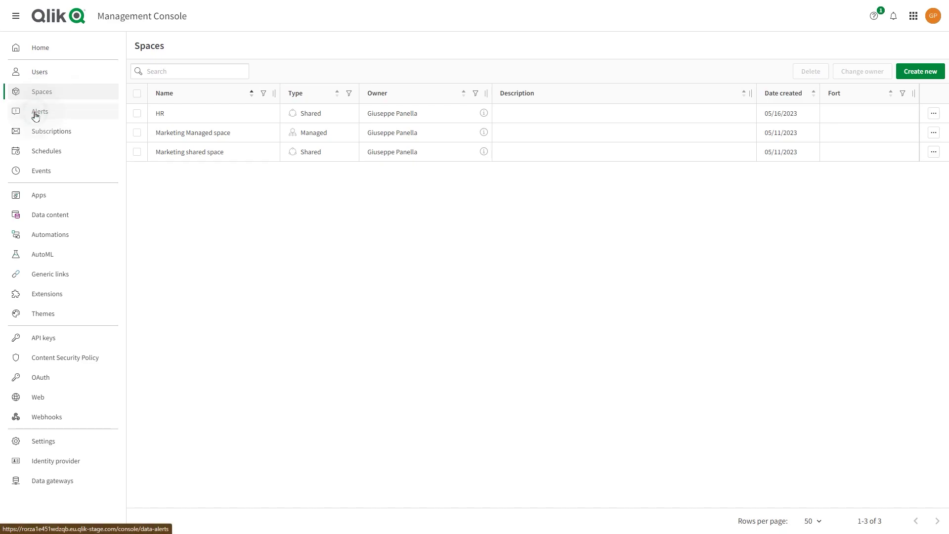
pyautogui.click(35, 115)
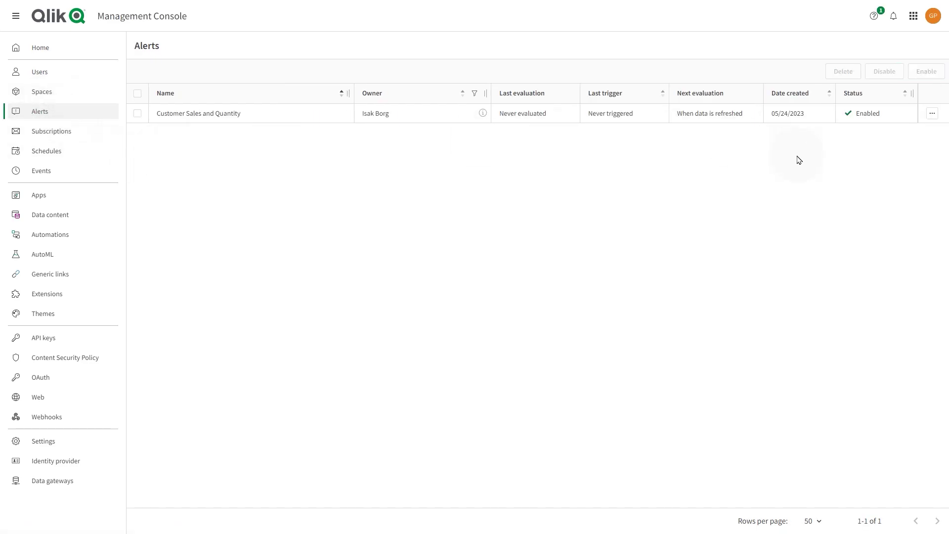
pyautogui.click(932, 113)
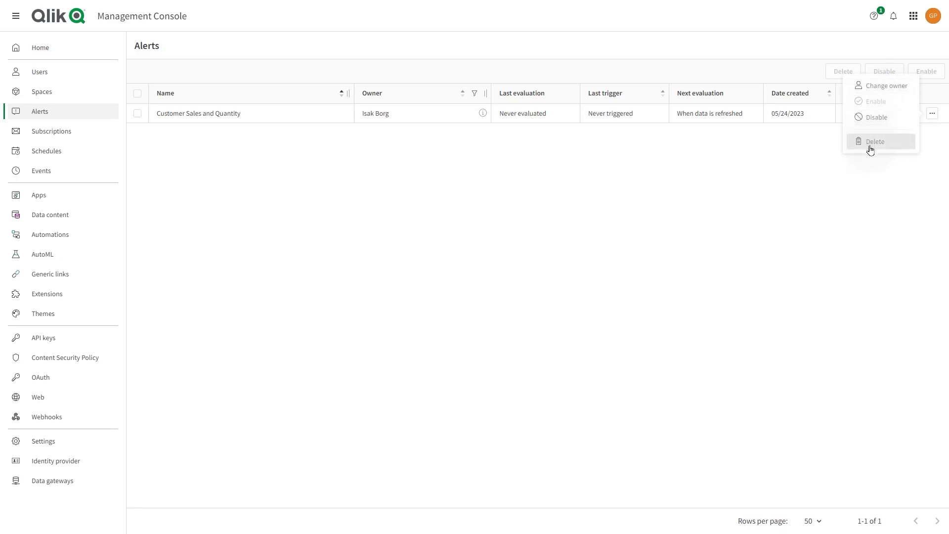
pyautogui.click(565, 129)
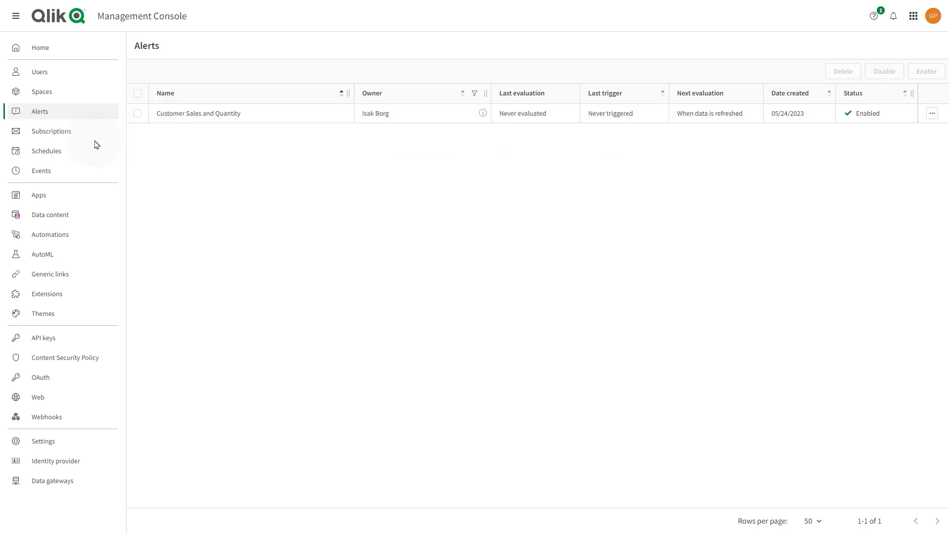
pyautogui.click(78, 139)
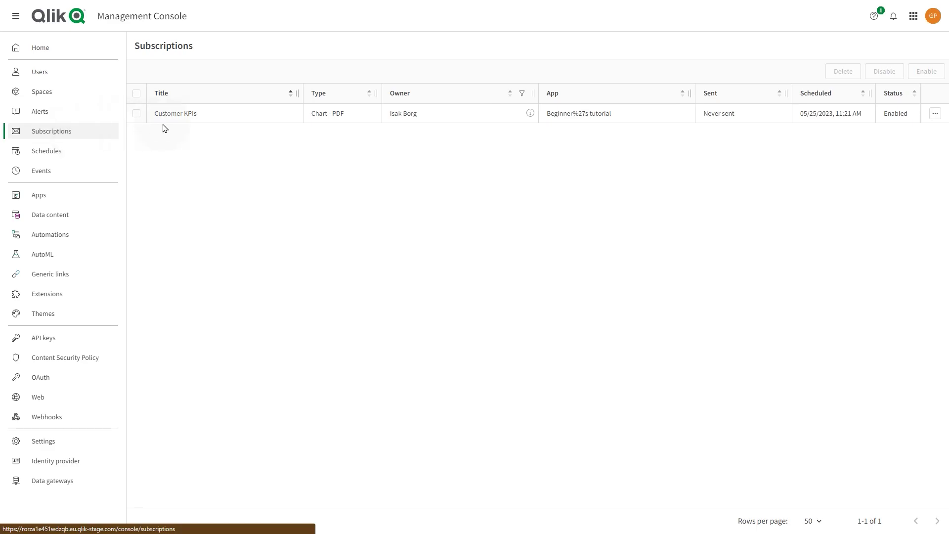
pyautogui.click(934, 113)
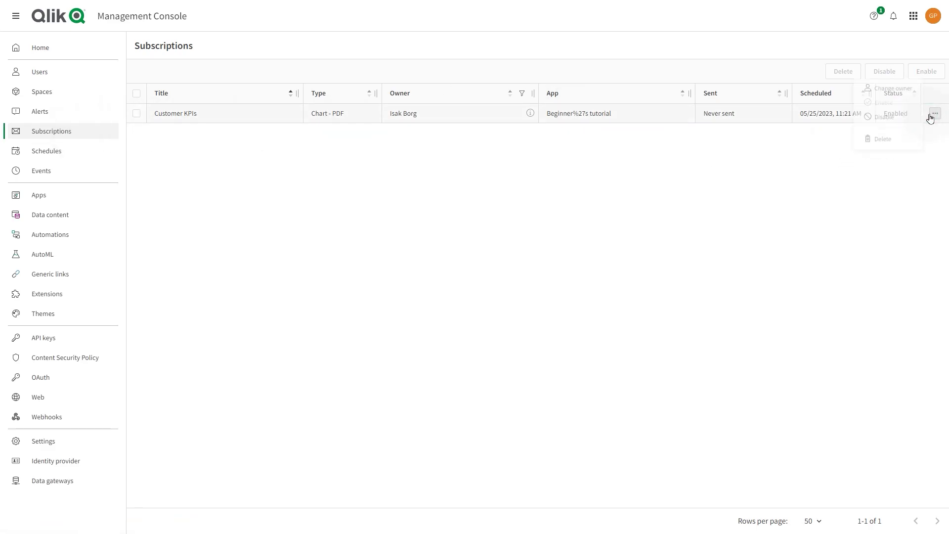
# Leave the subscription enabled, then view and close the Copy - Human Capital Management reload schedule details.
pyautogui.click(879, 117)
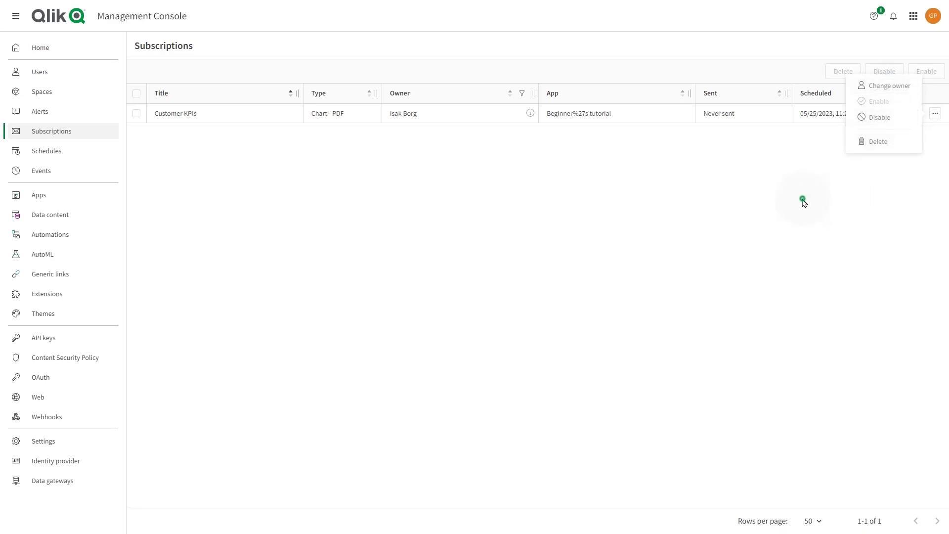
pyautogui.click(99, 151)
pyautogui.click(141, 113)
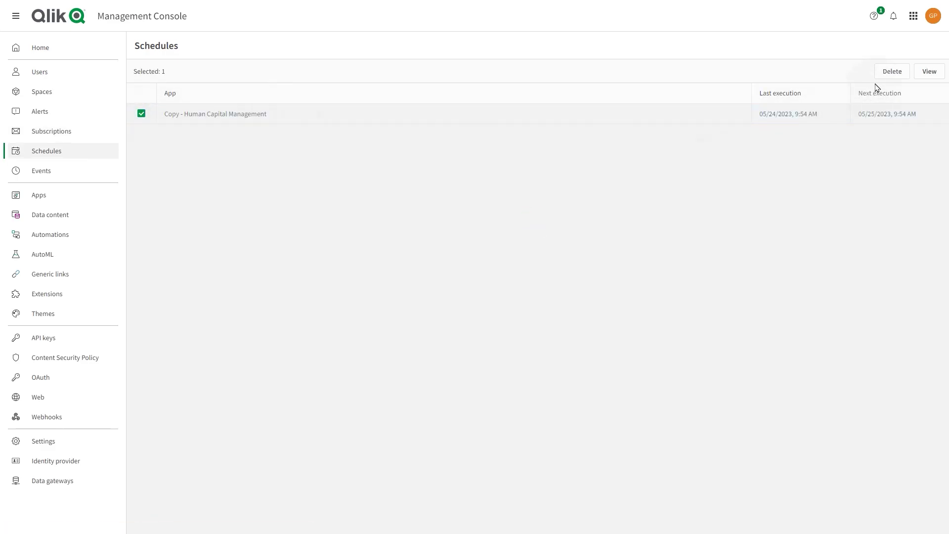
pyautogui.click(930, 72)
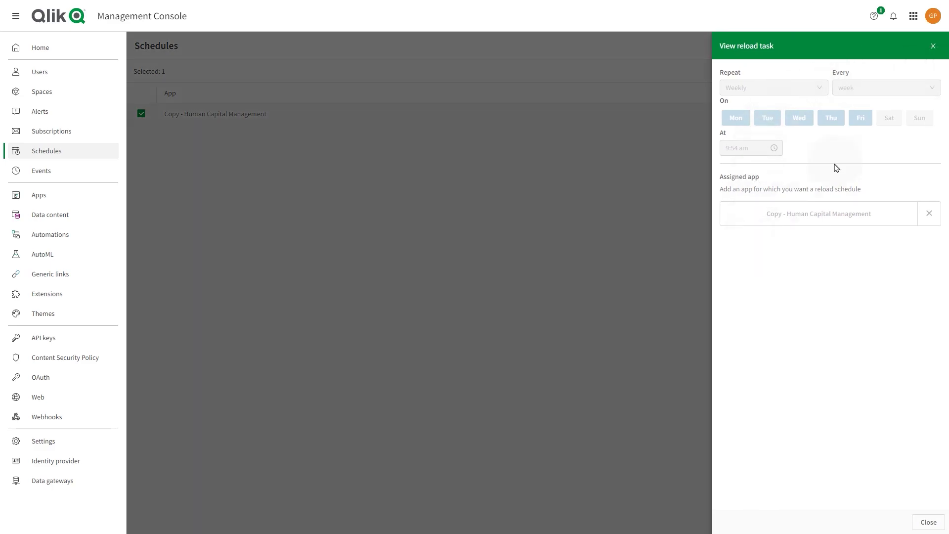
pyautogui.click(931, 47)
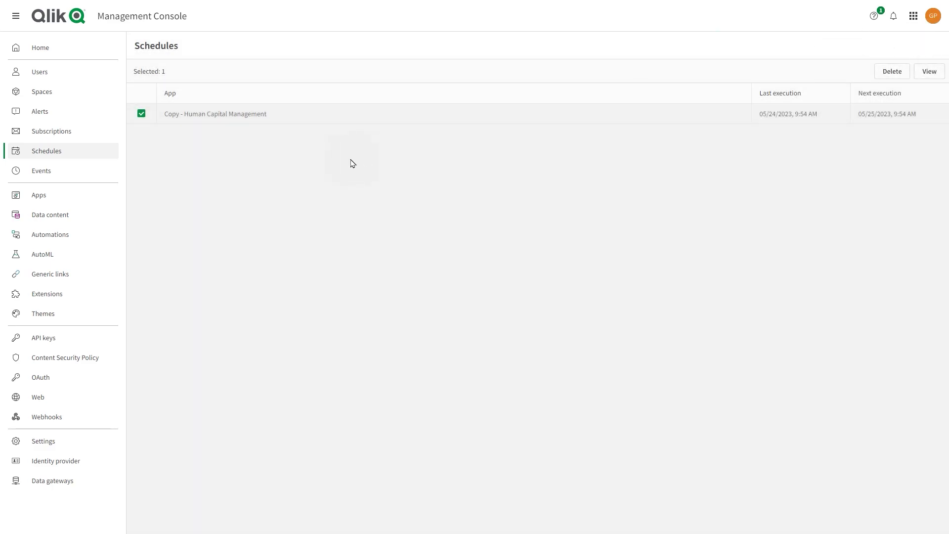
# Open the Events log and expand, then collapse, the alerting-task.created event's data.
pyautogui.click(16, 174)
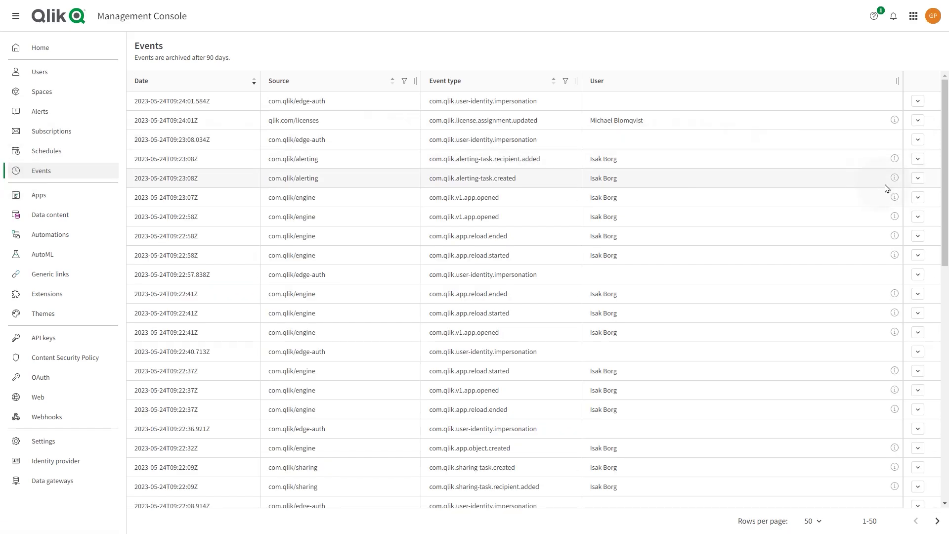
pyautogui.click(917, 183)
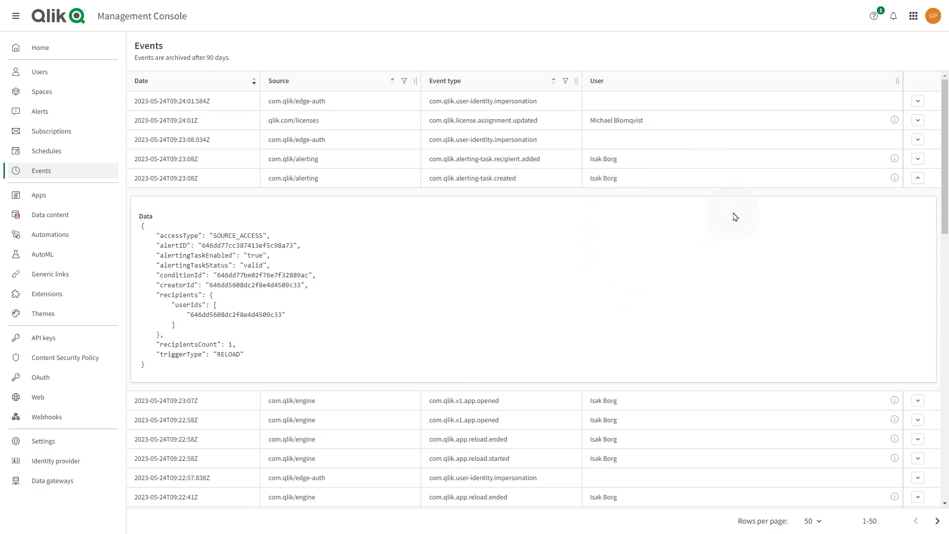
pyautogui.click(916, 179)
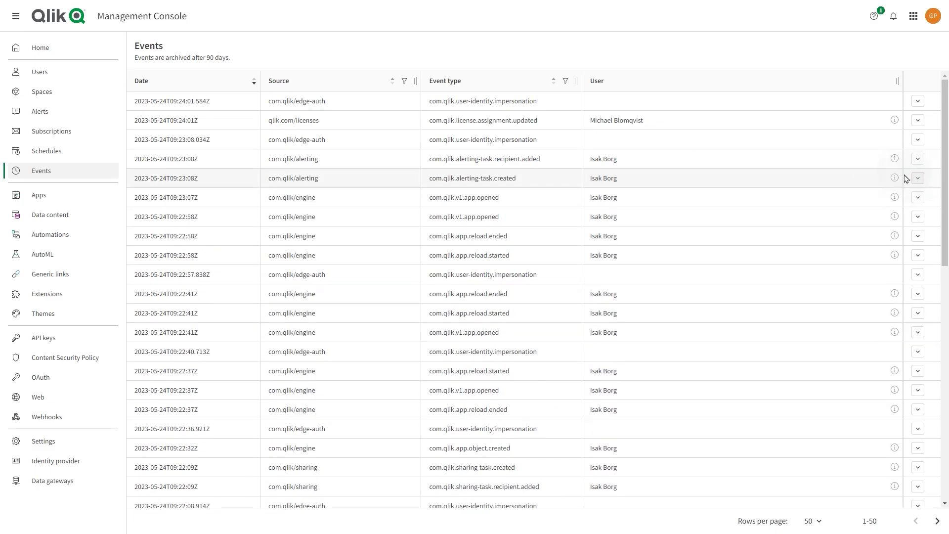
# Move the ABC Sales - EMEA app into the HR space.
pyautogui.click(70, 201)
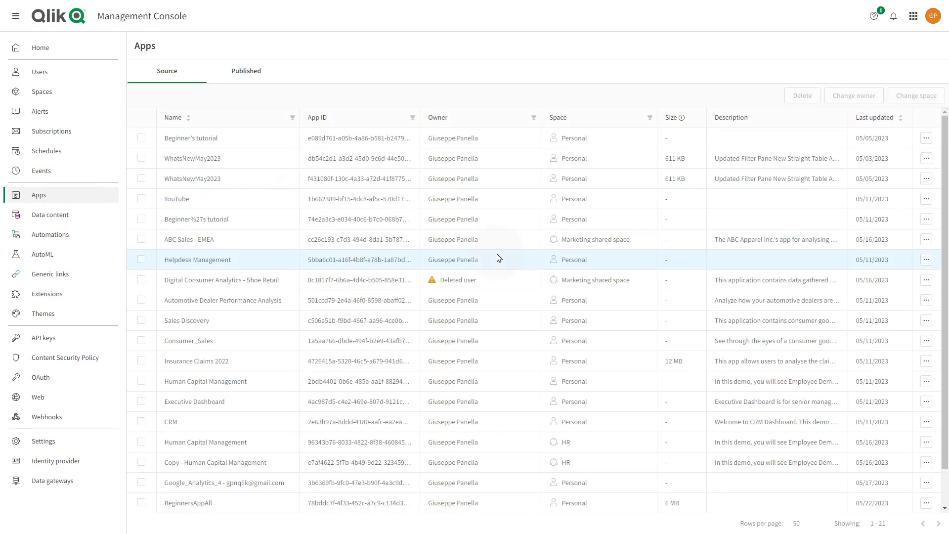
pyautogui.click(926, 239)
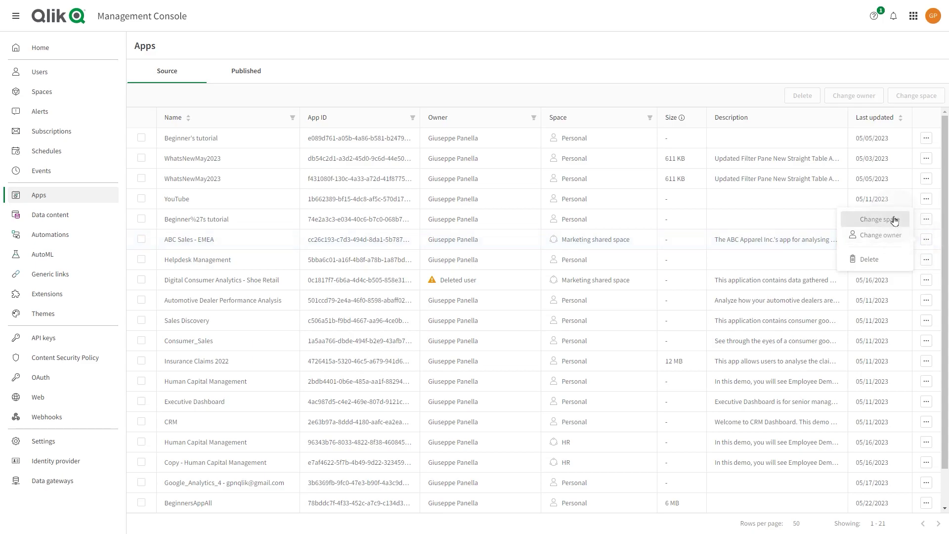
pyautogui.click(878, 219)
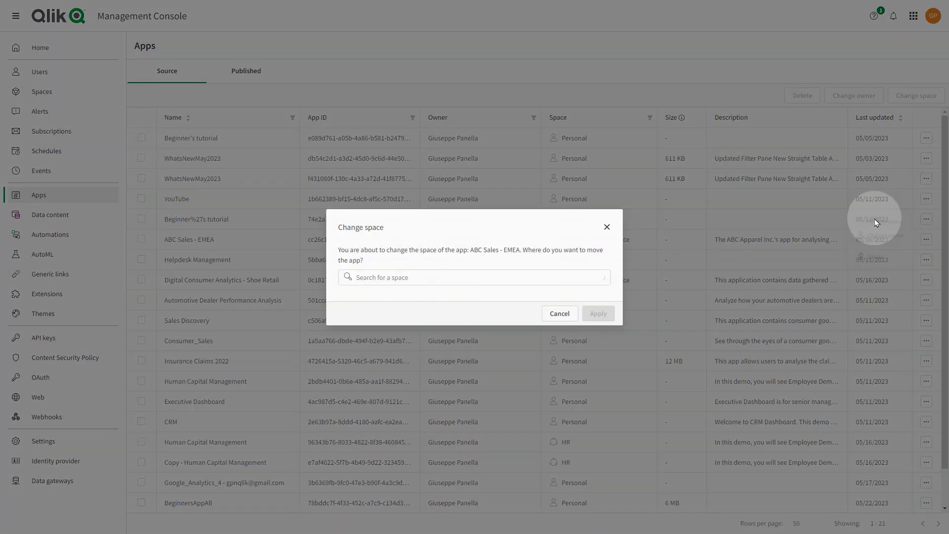
pyautogui.click(542, 279)
pyautogui.click(489, 315)
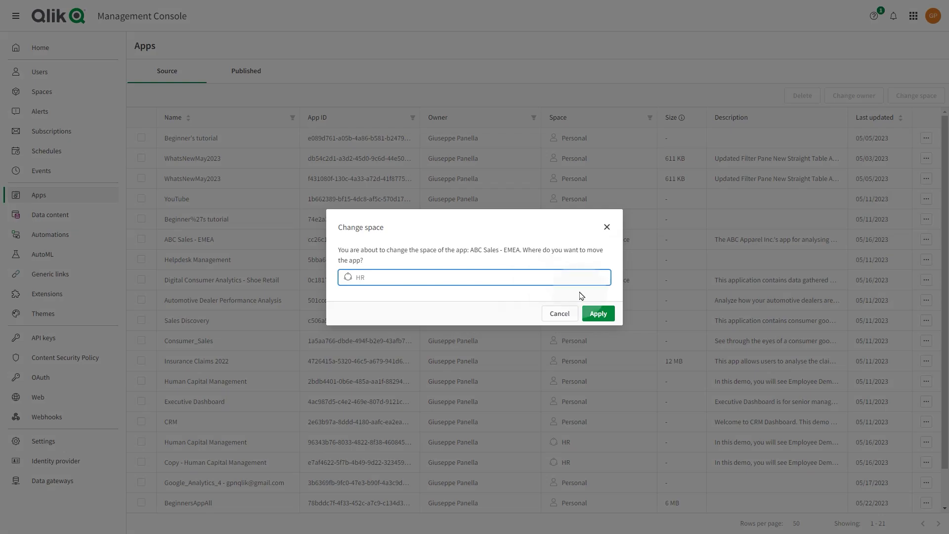
pyautogui.click(590, 317)
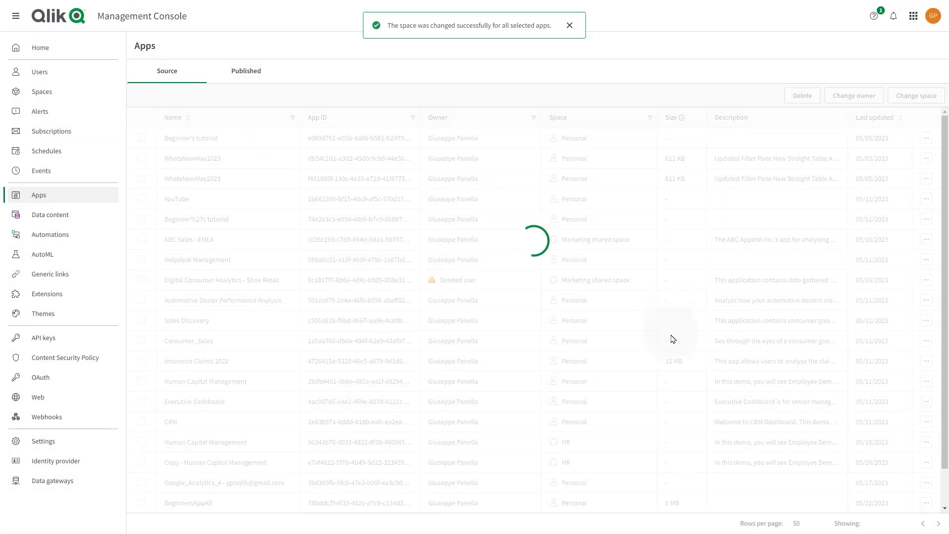
# Move the published Executive Dashboard app into the Sales space, leaving Human Capital Management untouched.
pyautogui.click(228, 69)
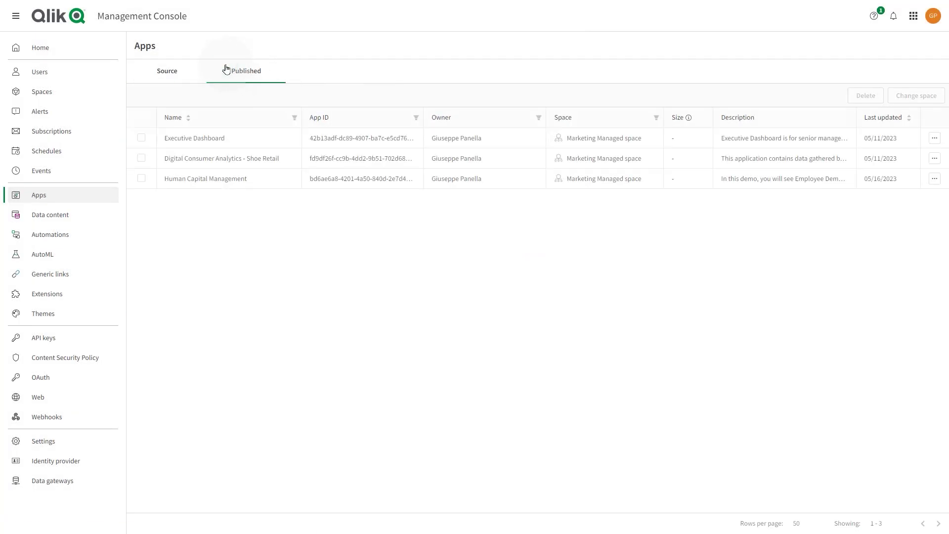
pyautogui.click(934, 139)
pyautogui.click(909, 126)
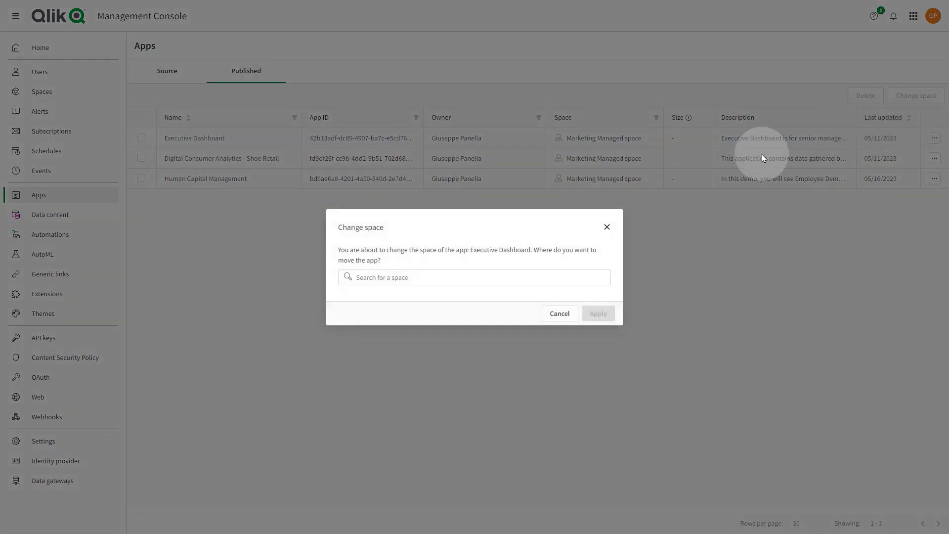
pyautogui.click(569, 280)
pyautogui.click(538, 313)
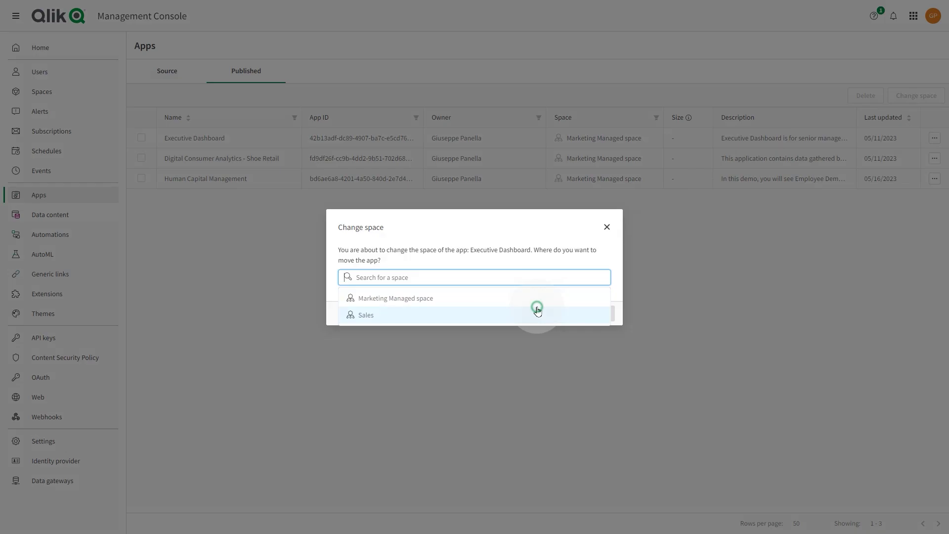
pyautogui.click(598, 315)
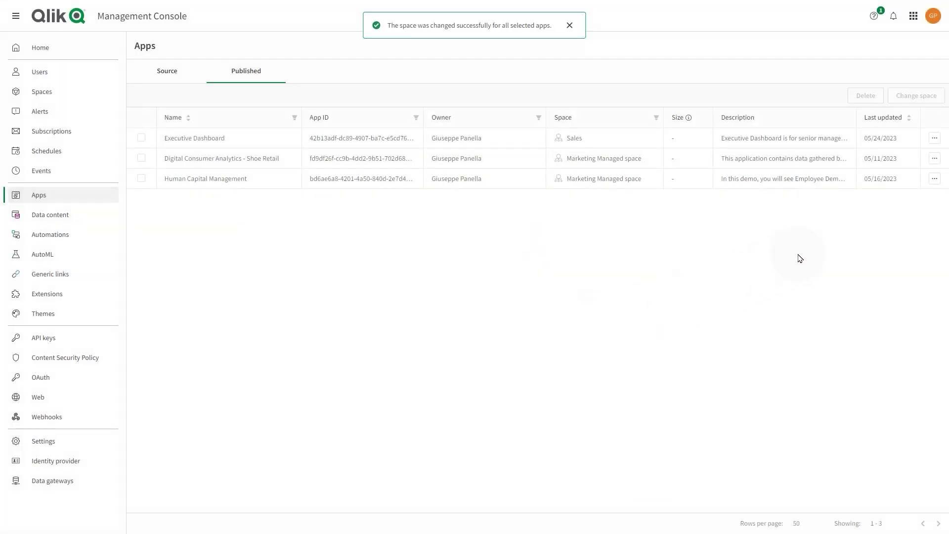
pyautogui.click(934, 179)
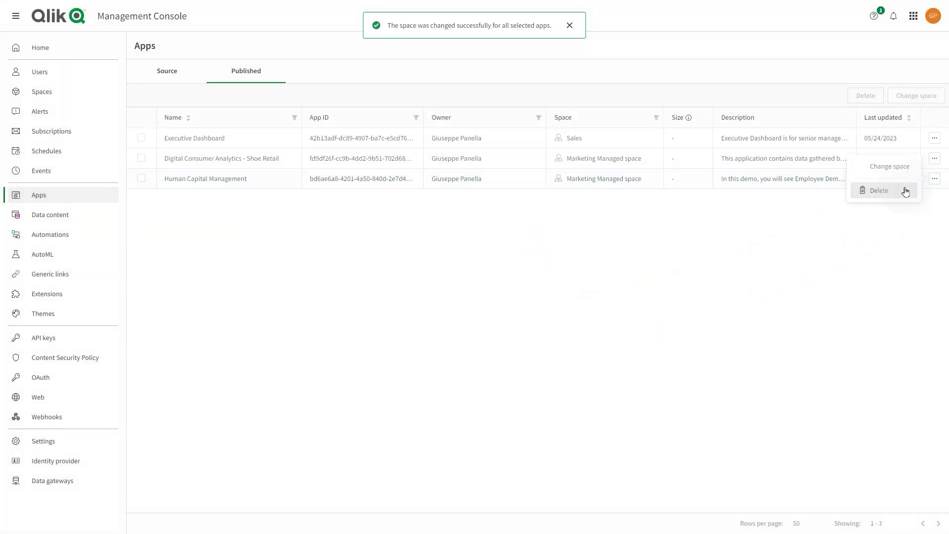
pyautogui.click(846, 224)
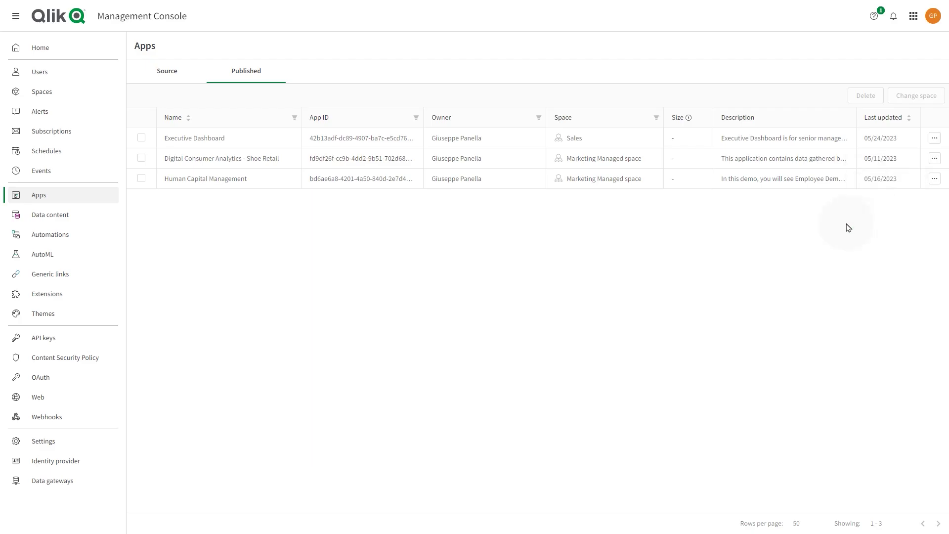
# Open Data content and start moving the Google Analytics 4 connection, then cancel so it stays Personal.
pyautogui.click(93, 214)
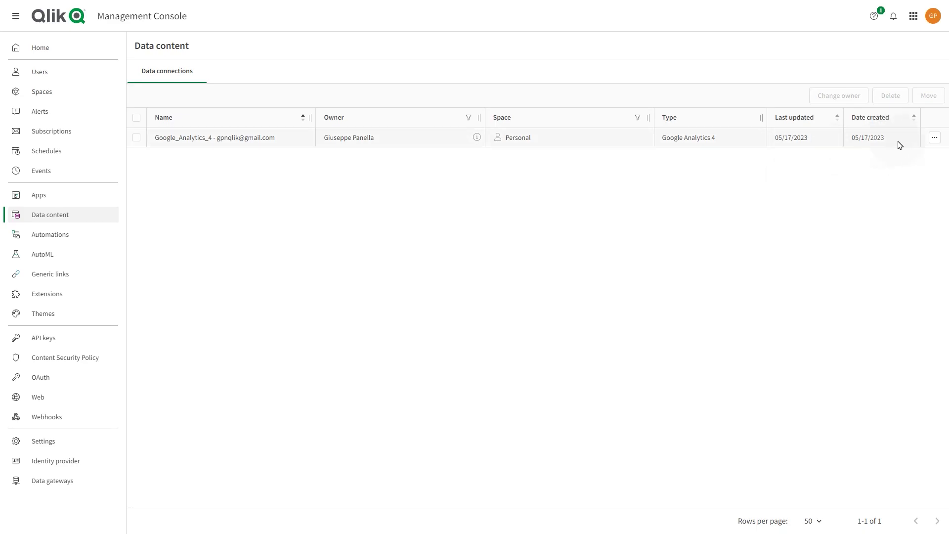
pyautogui.click(937, 138)
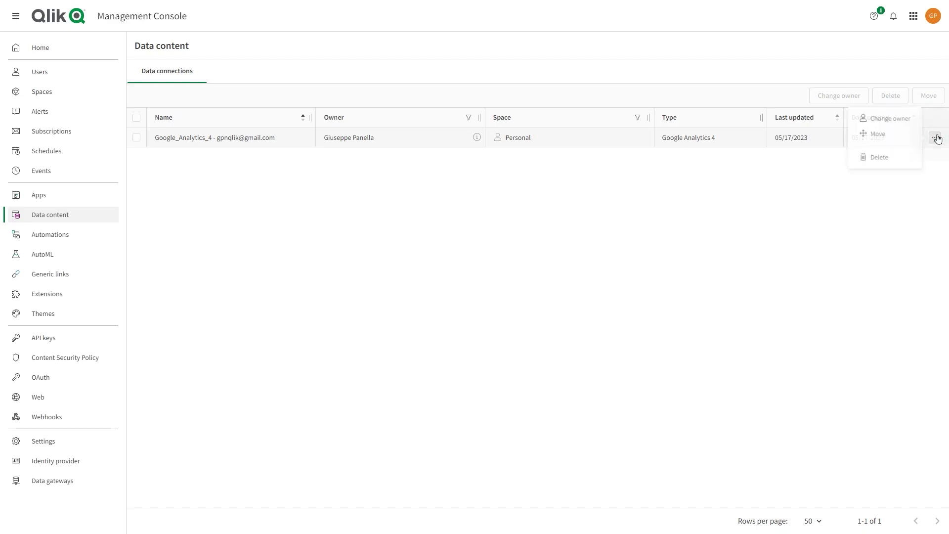
pyautogui.click(882, 133)
pyautogui.click(519, 267)
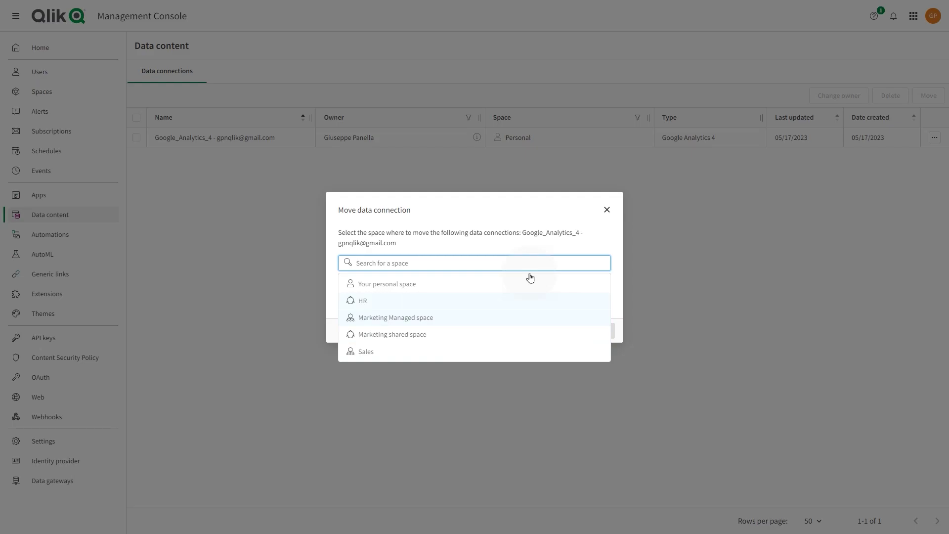
pyautogui.click(605, 210)
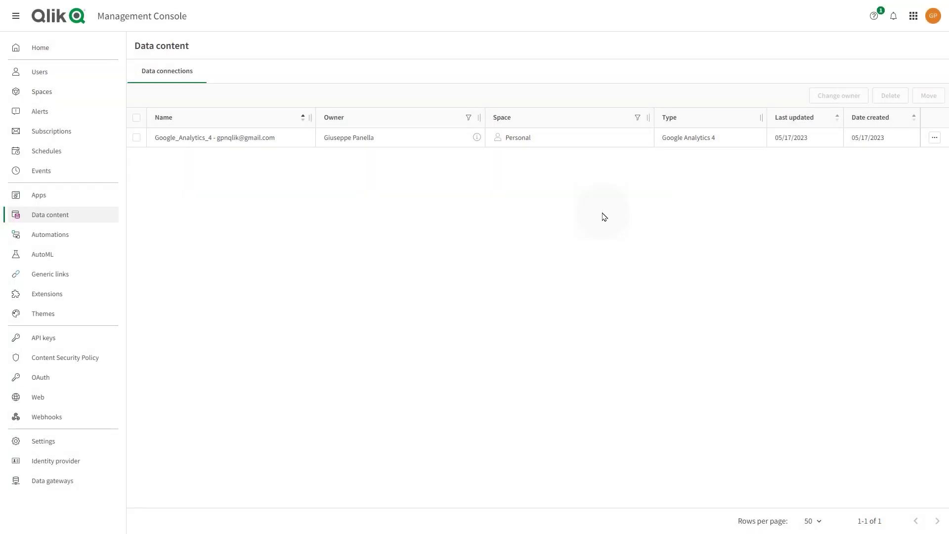
# Sort the automations list by Completed, newest first.
pyautogui.click(56, 238)
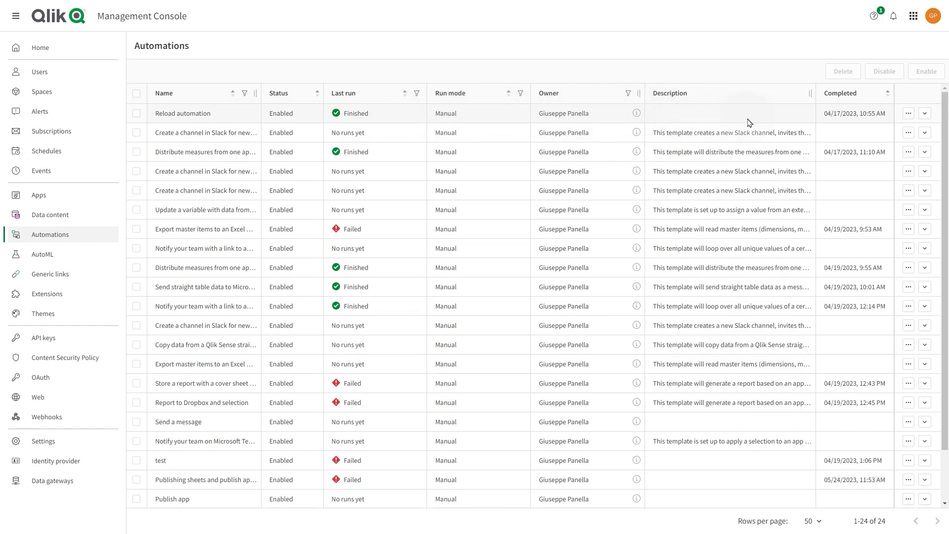
pyautogui.click(842, 94)
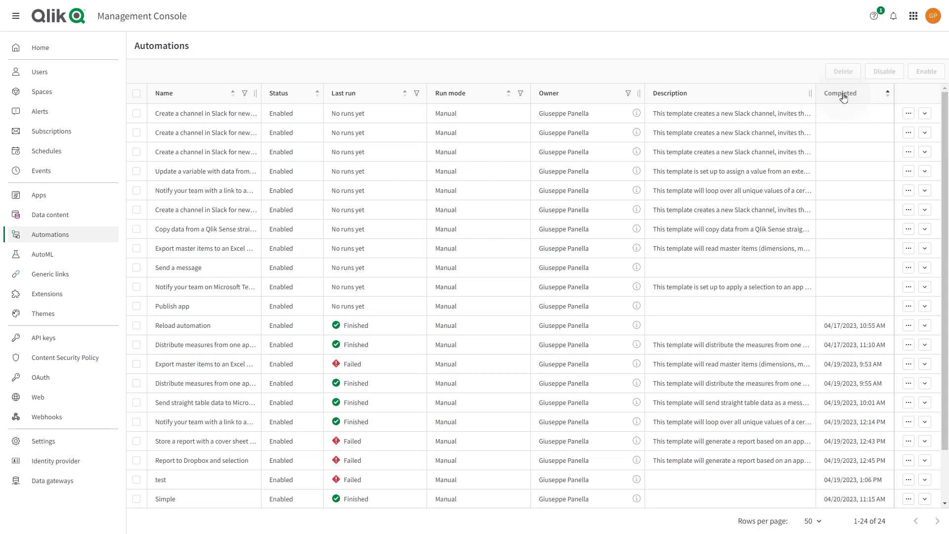
pyautogui.click(842, 95)
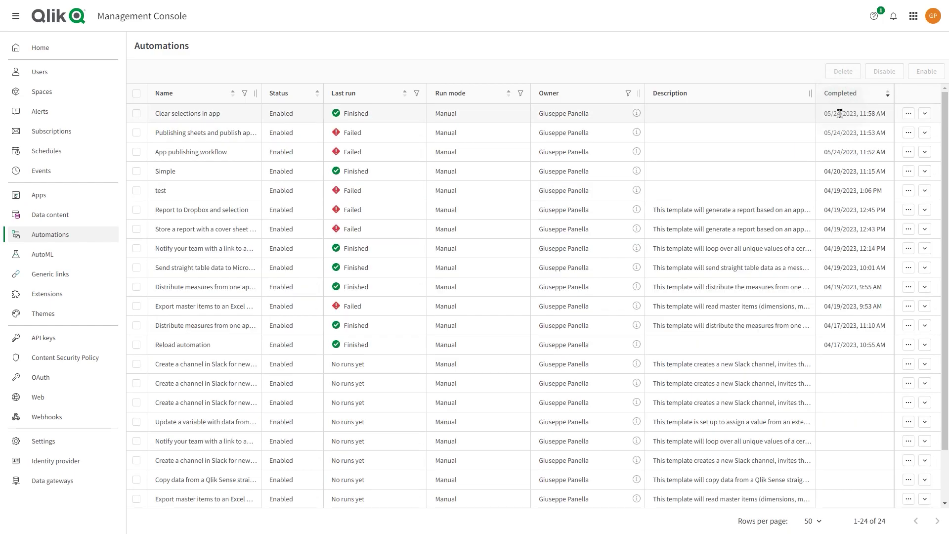
# Expand and collapse run histories for Clear selections in app and the sheet-publishing automation, then show its actions.
pyautogui.click(924, 113)
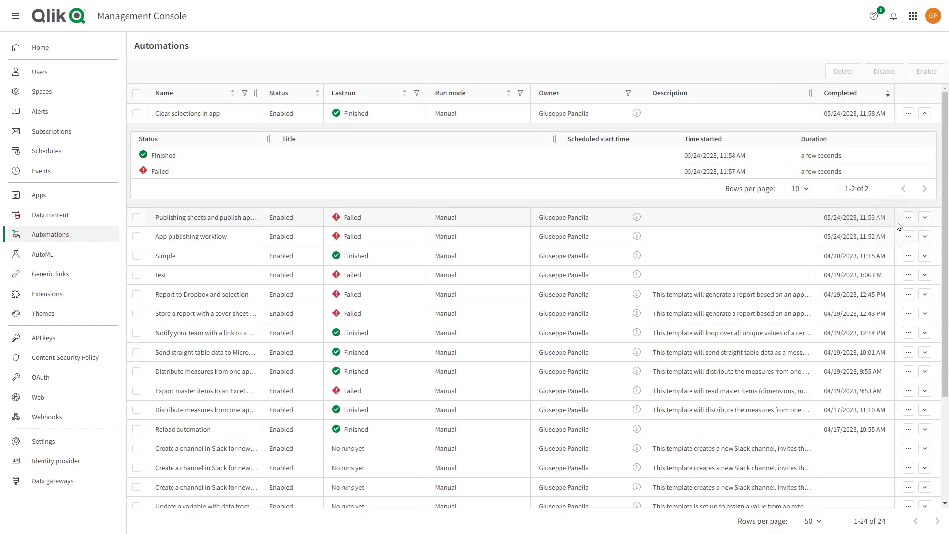
pyautogui.click(924, 217)
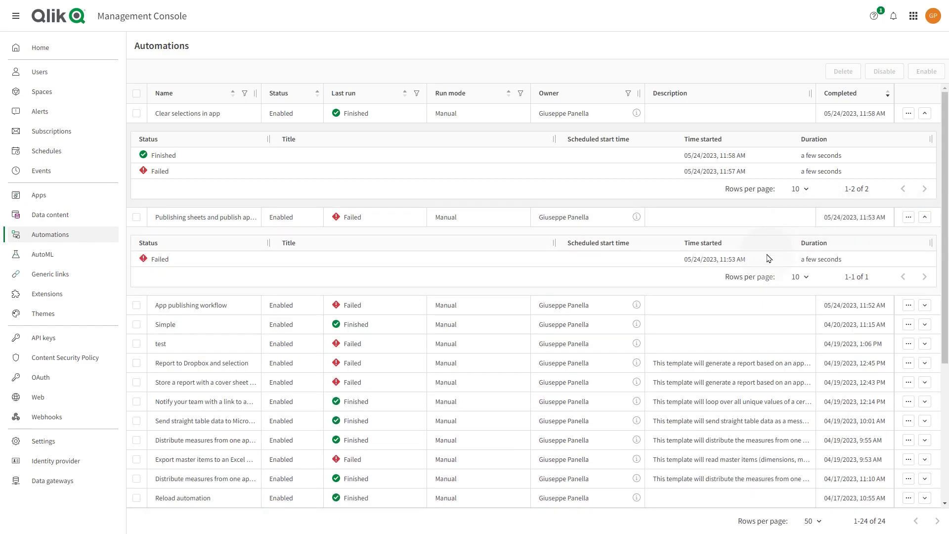
pyautogui.click(925, 217)
pyautogui.click(923, 115)
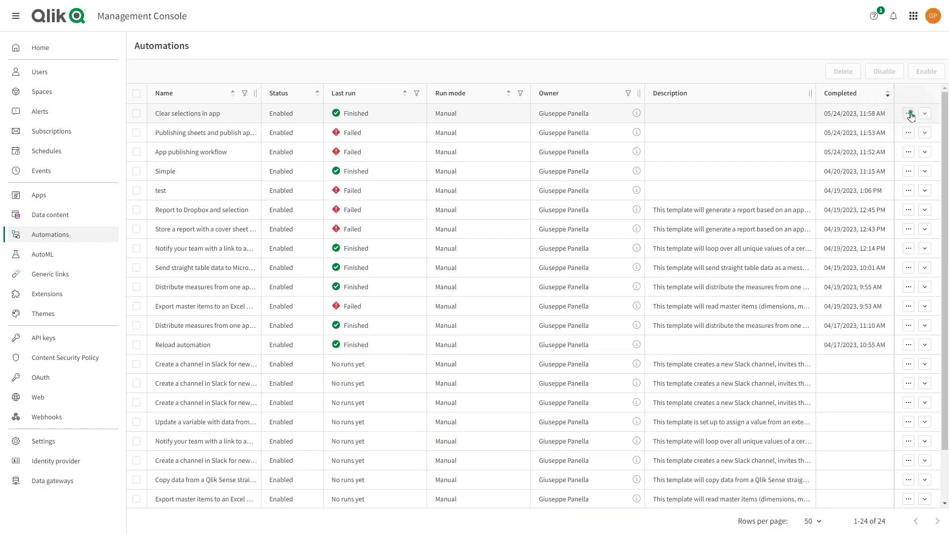
pyautogui.click(909, 114)
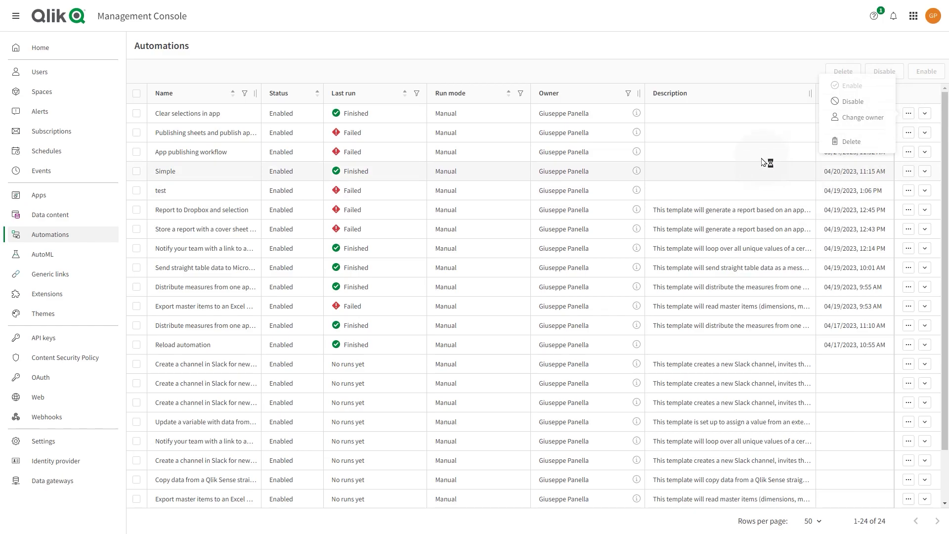
# Open the AutoML jobs list and show the Cancel job option for the pending Customers job.
pyautogui.click(72, 252)
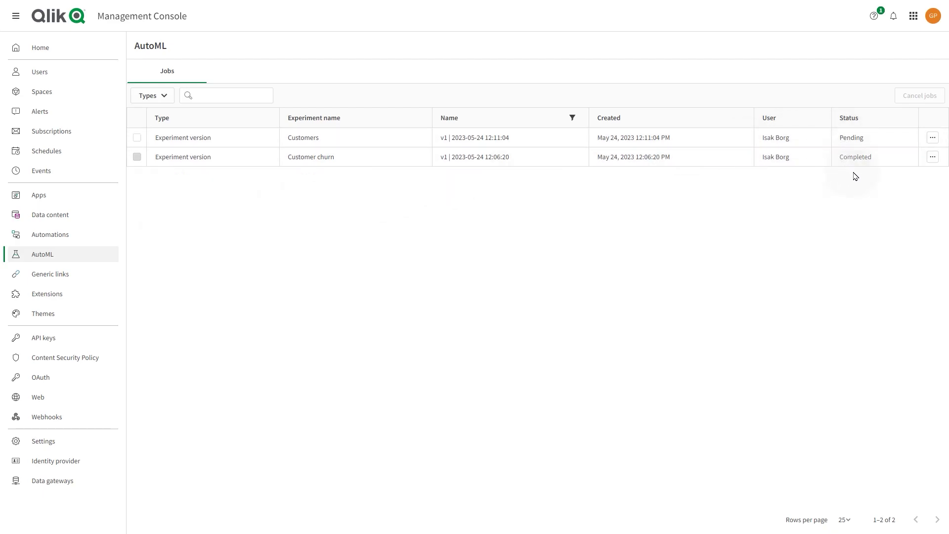
pyautogui.click(932, 139)
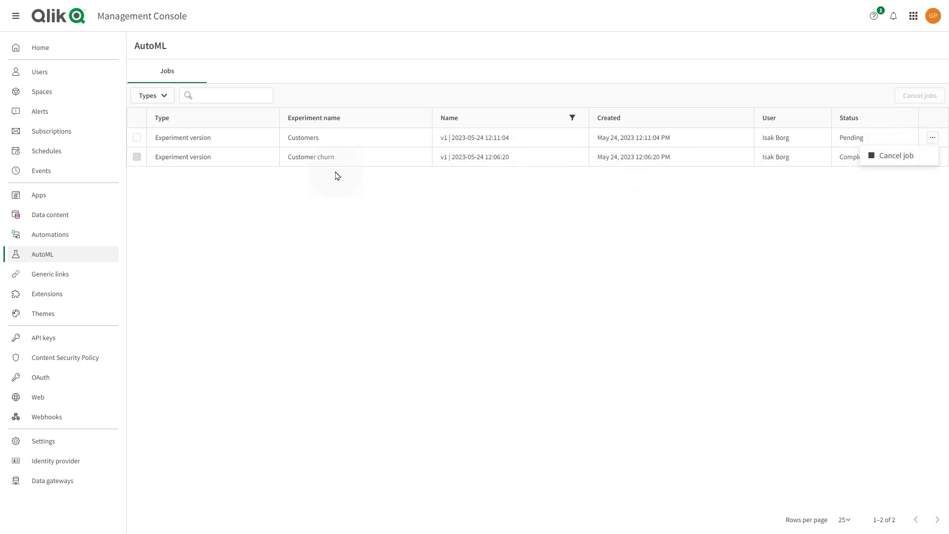
# Start a new generic link with a thumbnail image and the external app's pasted URL.
pyautogui.click(107, 278)
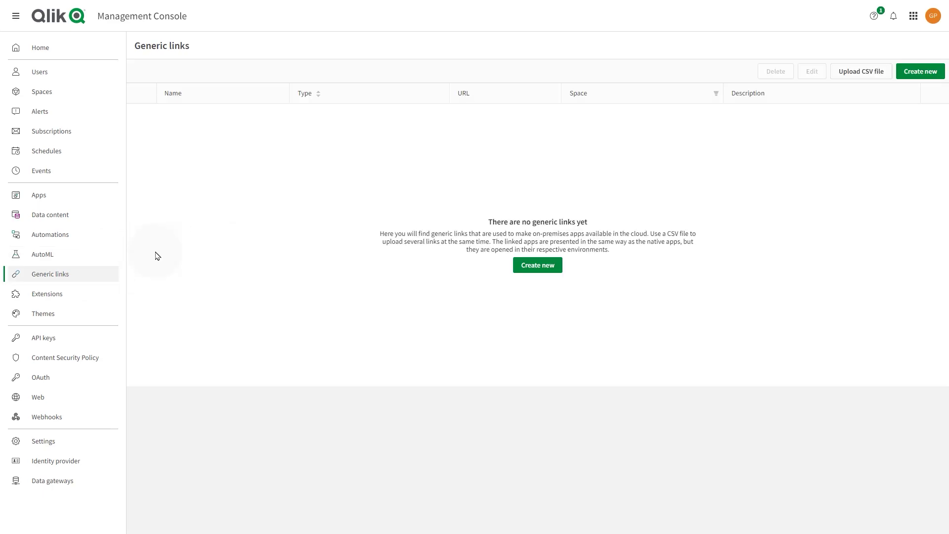
pyautogui.click(536, 269)
pyautogui.moveTo(74, 388); pyautogui.dragTo(384, 218)
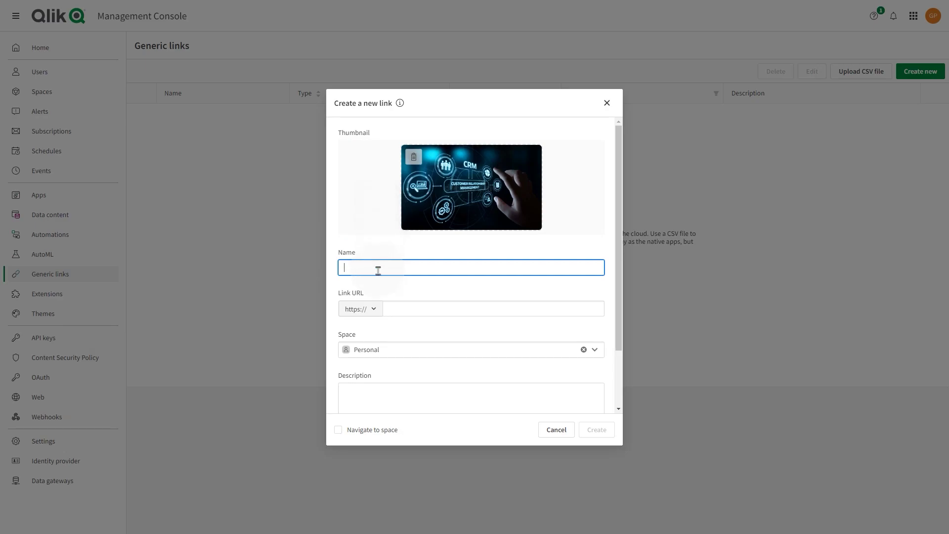
pyautogui.click(403, 309)
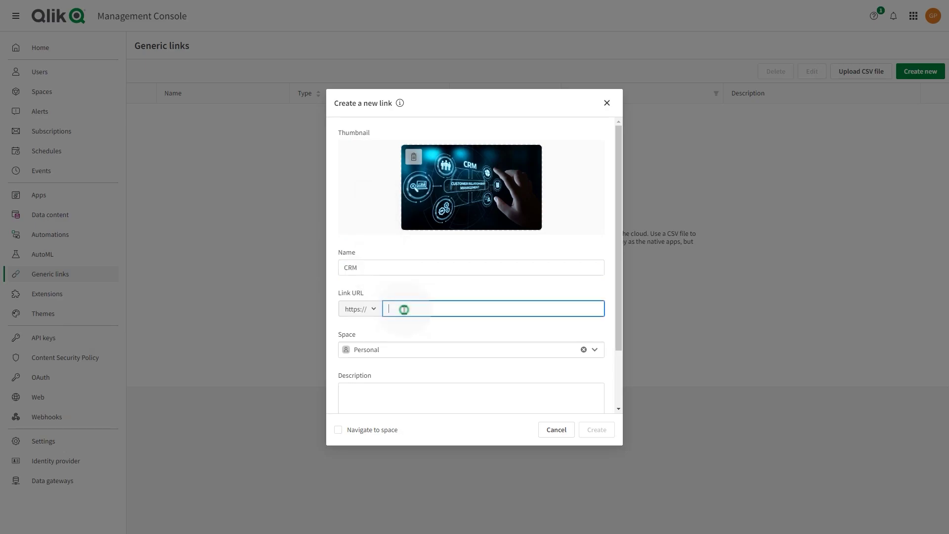
pyautogui.hotkey('ctrl', 'v')
# Keep it in the Personal space, create the CRM link, and close the CSV import unused.
pyautogui.click(593, 349)
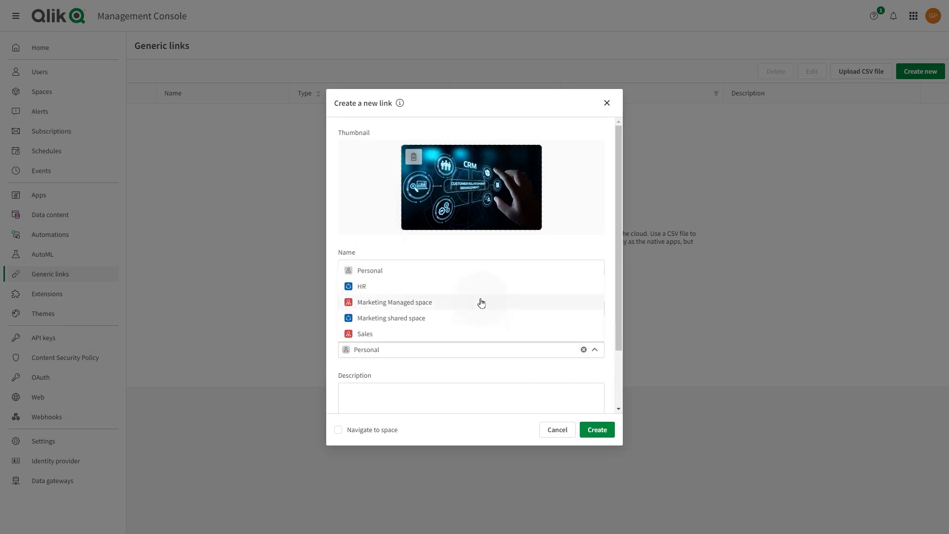
pyautogui.click(479, 374)
pyautogui.click(620, 304)
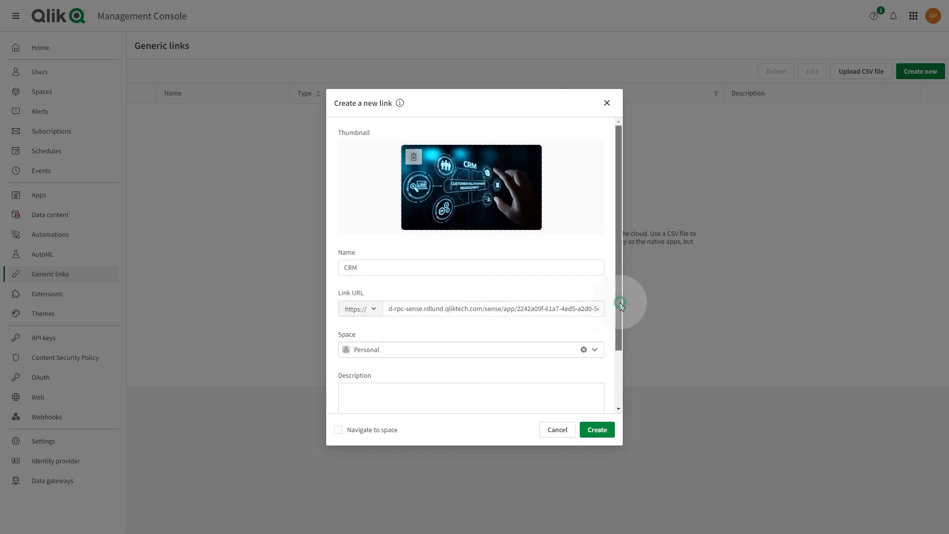
pyautogui.moveTo(621, 305); pyautogui.dragTo(618, 388)
pyautogui.click(598, 431)
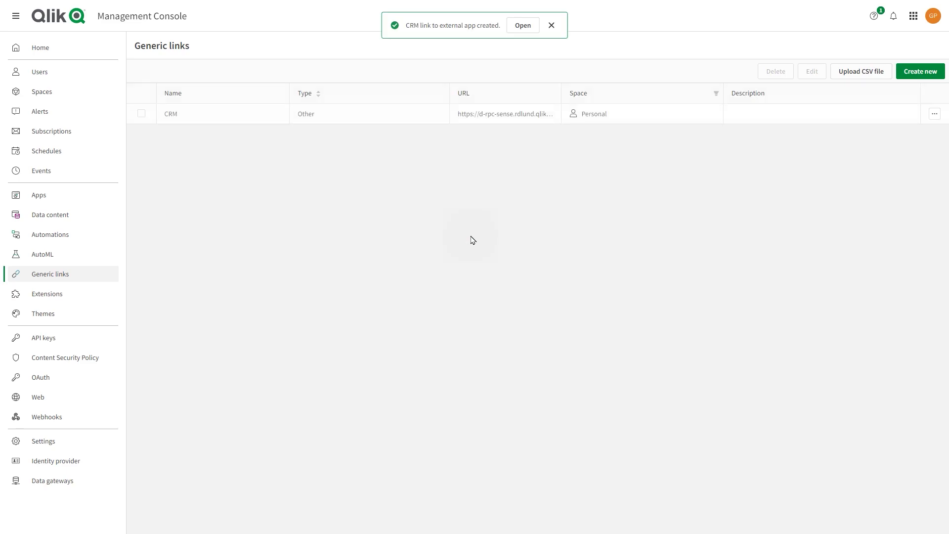
pyautogui.click(869, 73)
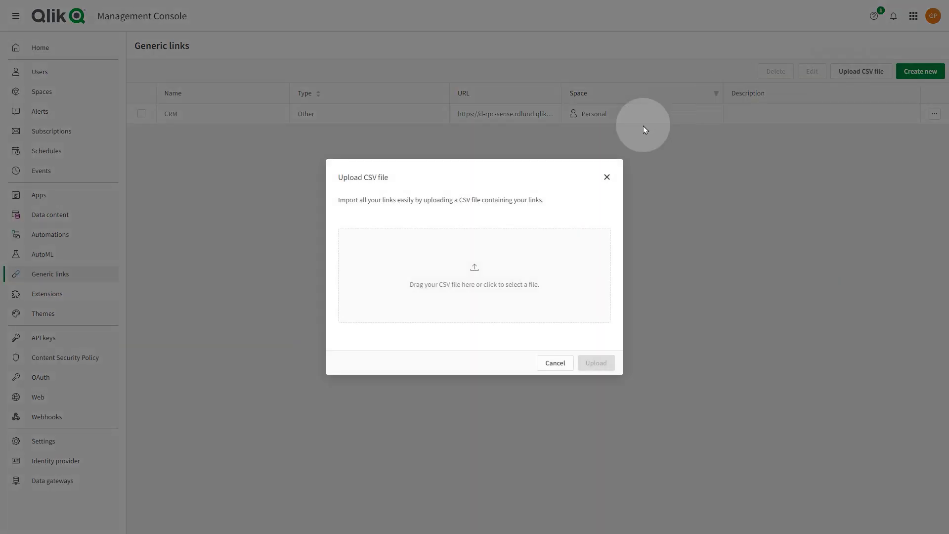
pyautogui.click(608, 177)
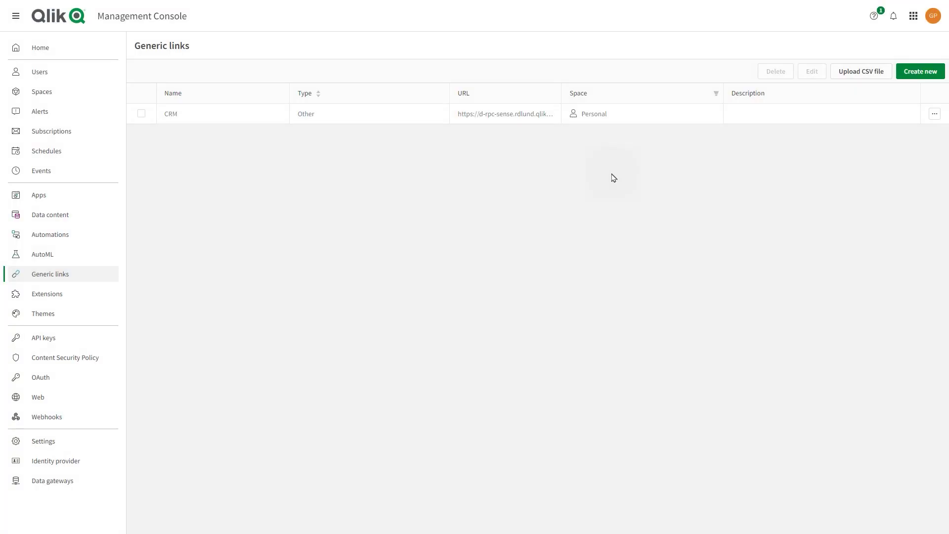
# Check the empty Extensions page, cancelling the Add extension dialog.
pyautogui.click(62, 295)
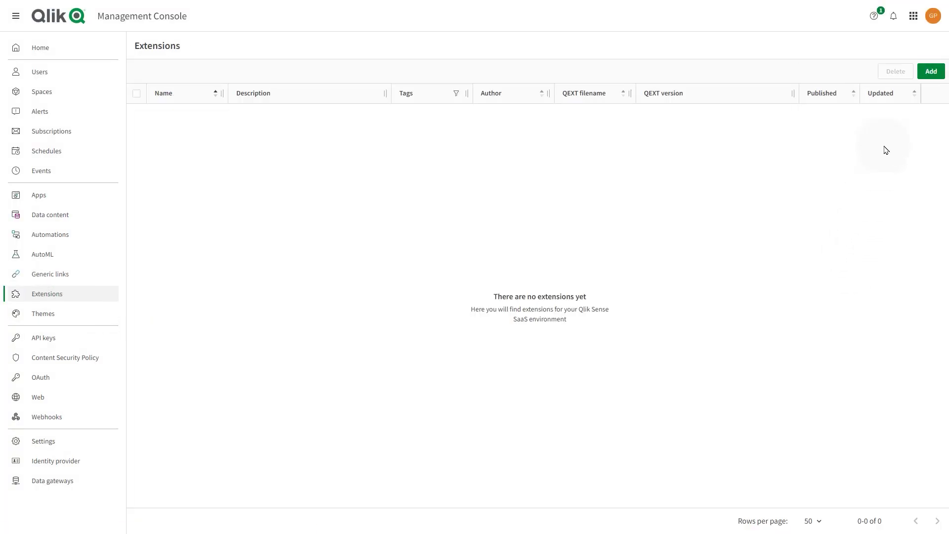
pyautogui.click(931, 72)
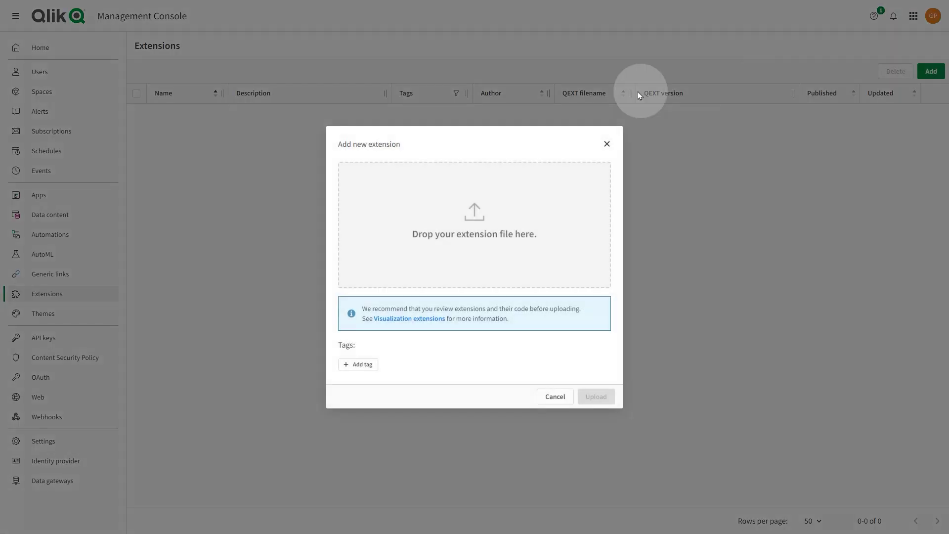
pyautogui.click(607, 144)
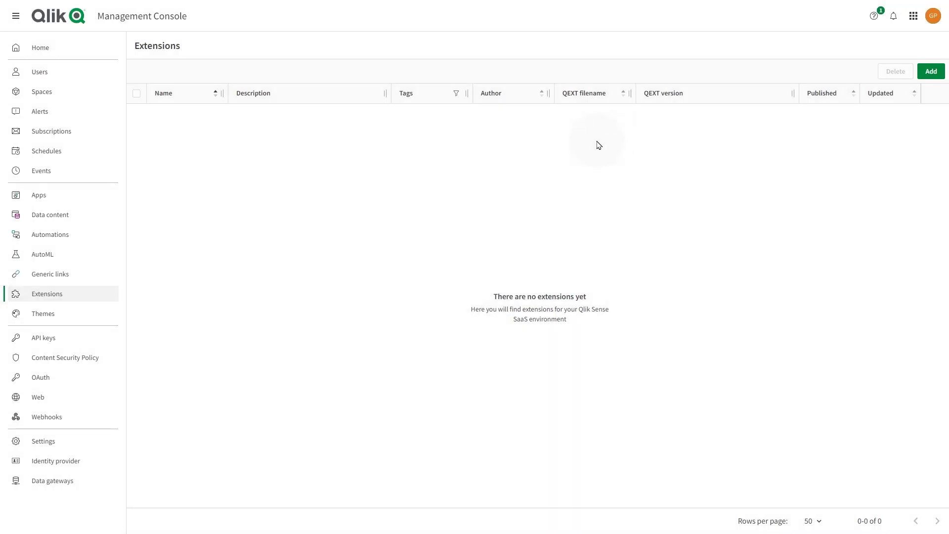
# Check the empty Themes page, closing the Add theme dialog without uploading.
pyautogui.click(76, 318)
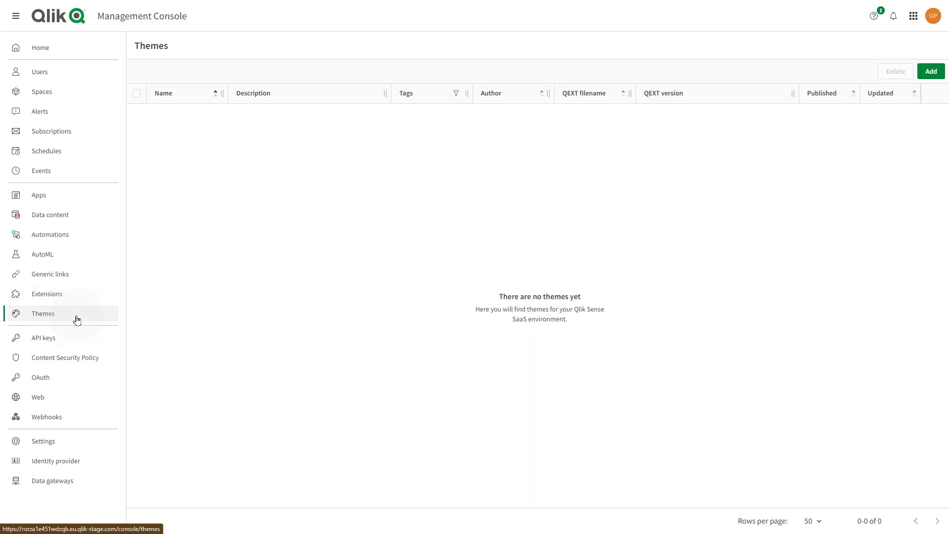
pyautogui.click(930, 71)
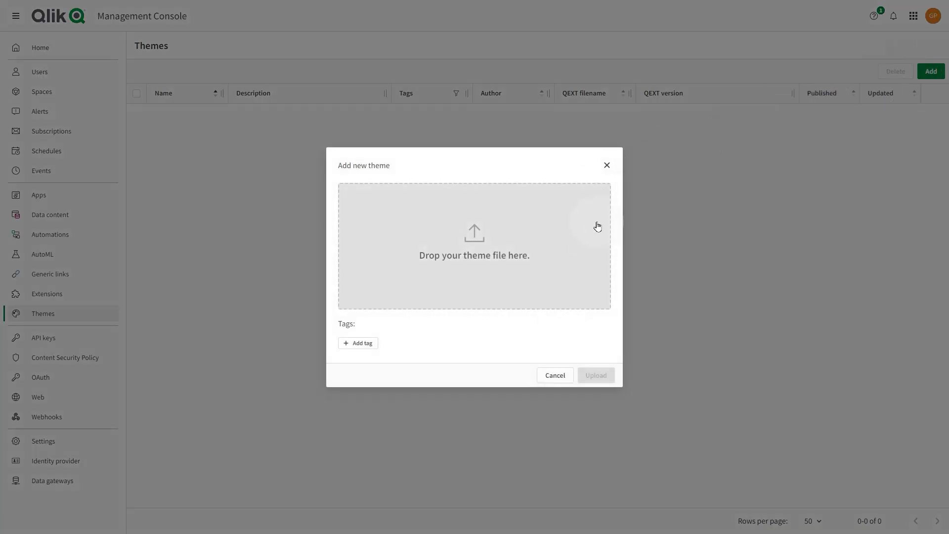
pyautogui.click(607, 165)
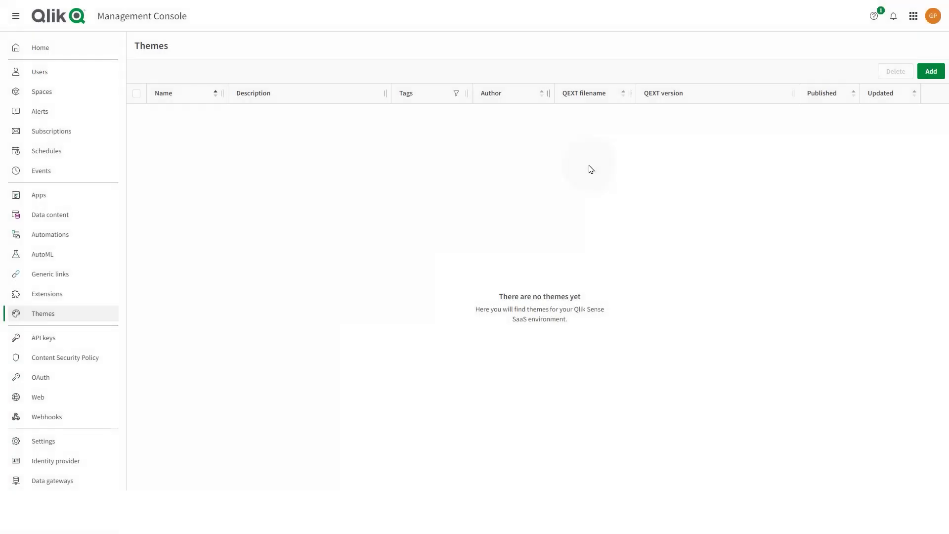
# Switch on Enable API keys in tenant Settings, then return to the API keys page.
pyautogui.click(51, 336)
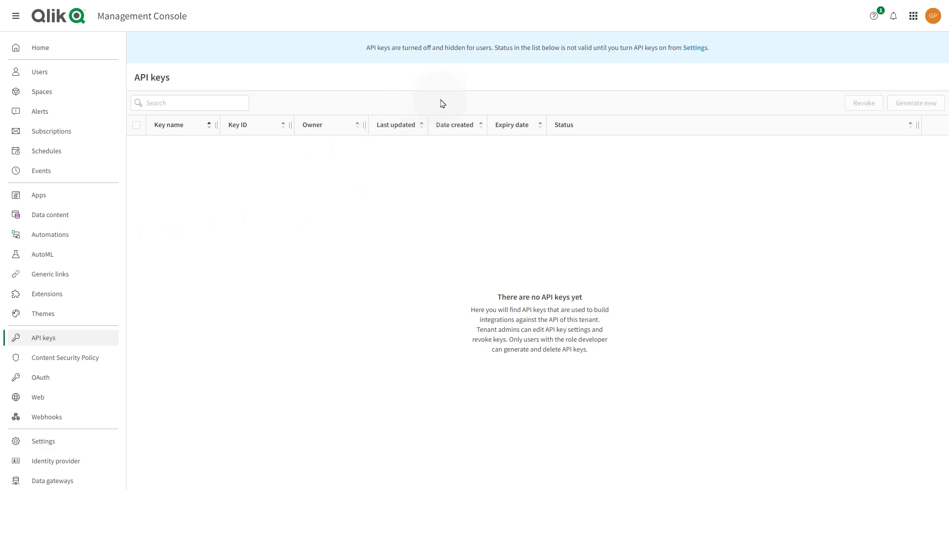
pyautogui.click(693, 49)
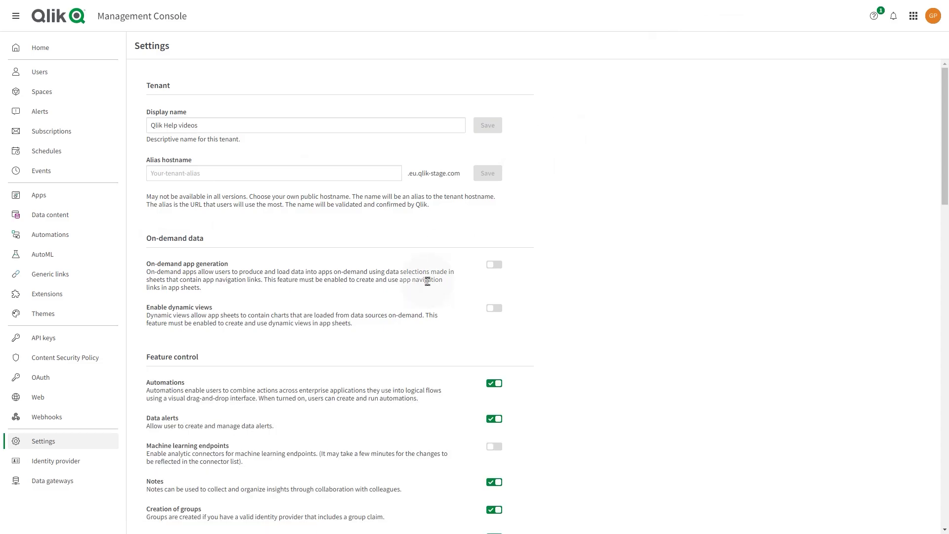
pyautogui.scroll(-14, 543, 366)
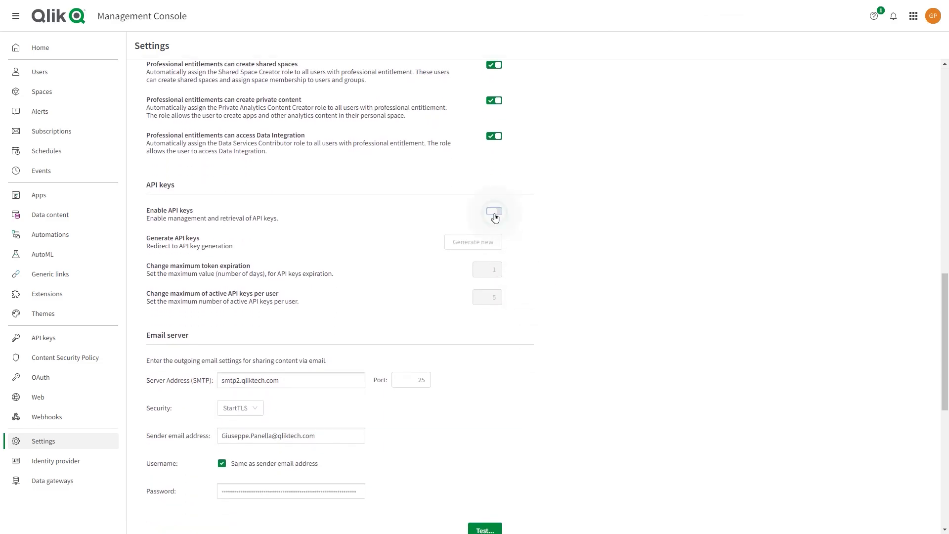
pyautogui.click(493, 211)
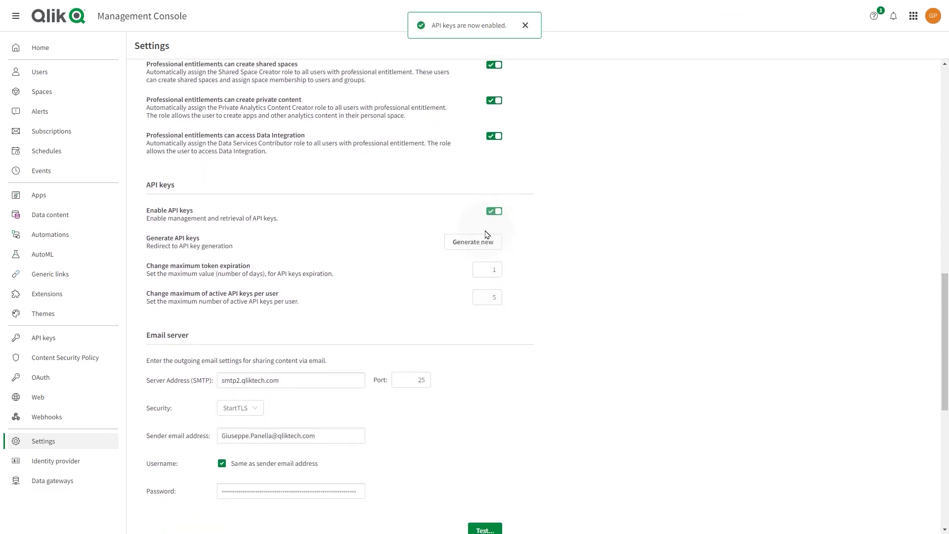
pyautogui.click(80, 342)
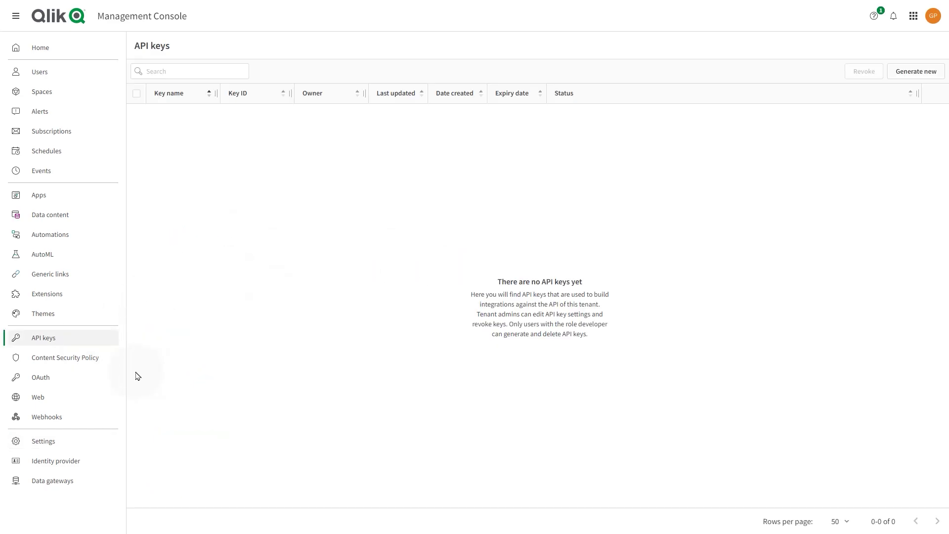
# On the Content Security Policy page, open Add origin and close it without adding one.
pyautogui.click(76, 359)
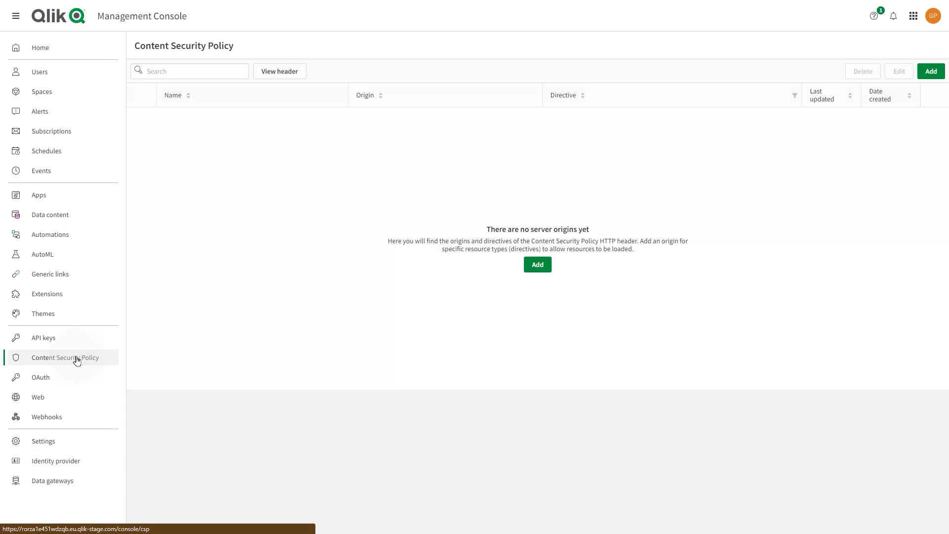
pyautogui.click(538, 272)
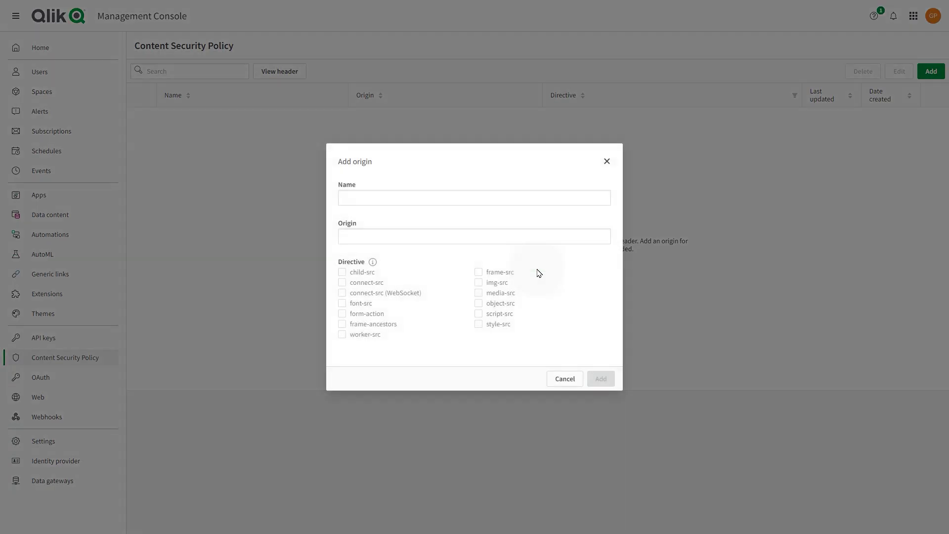
pyautogui.click(475, 196)
pyautogui.click(605, 161)
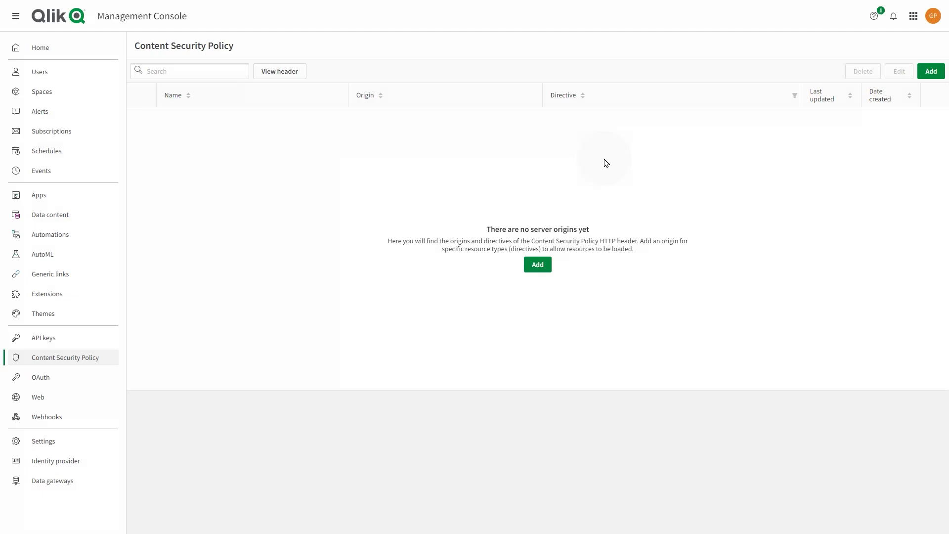
# Open a new OAuth client panel, view the Client type options, and dismiss it.
pyautogui.click(84, 377)
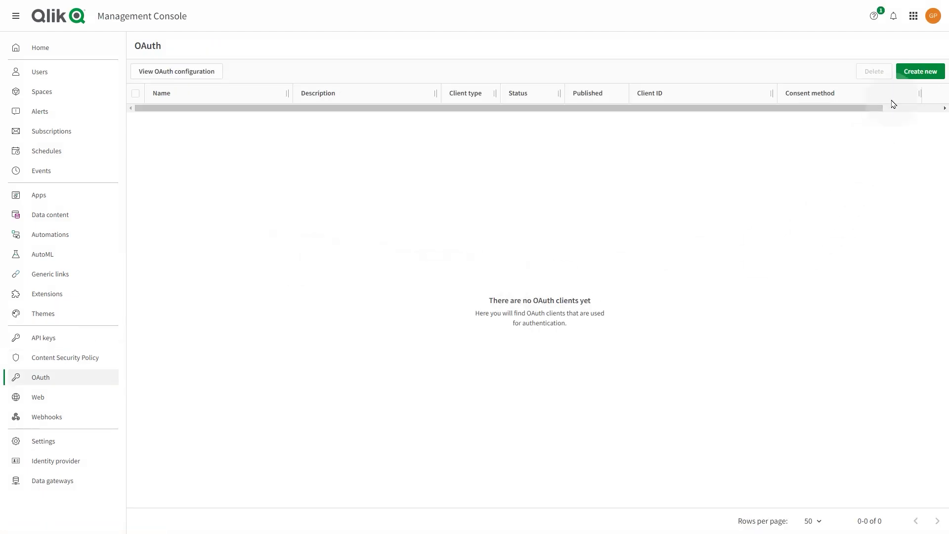
pyautogui.click(926, 74)
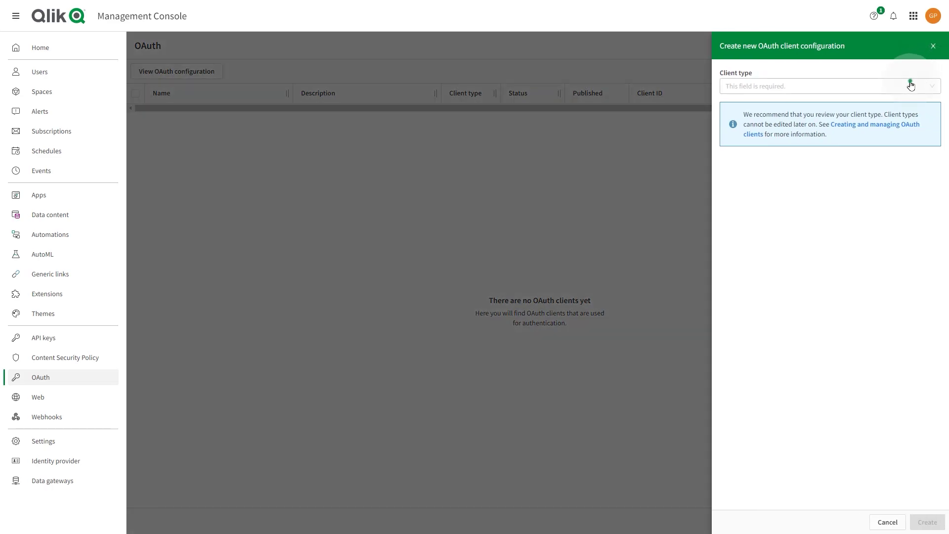
pyautogui.click(910, 85)
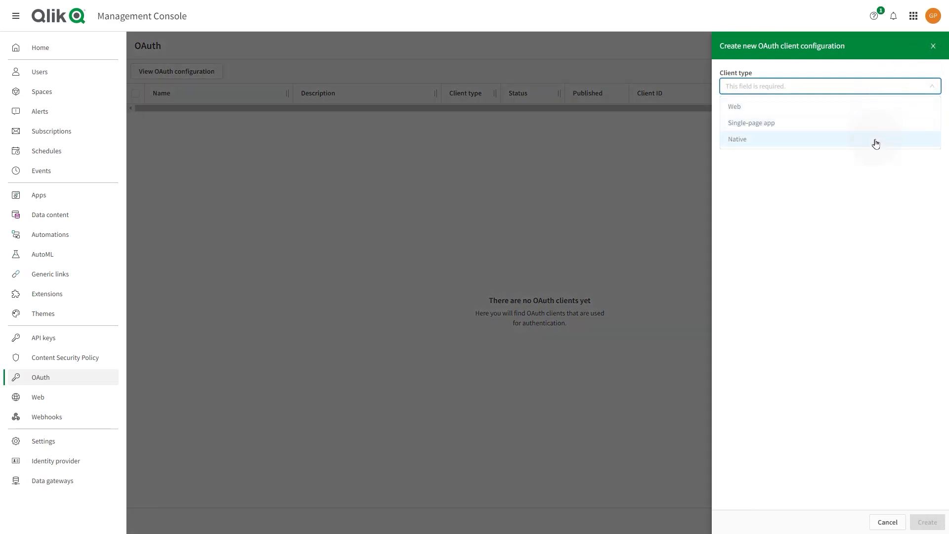
pyautogui.click(704, 191)
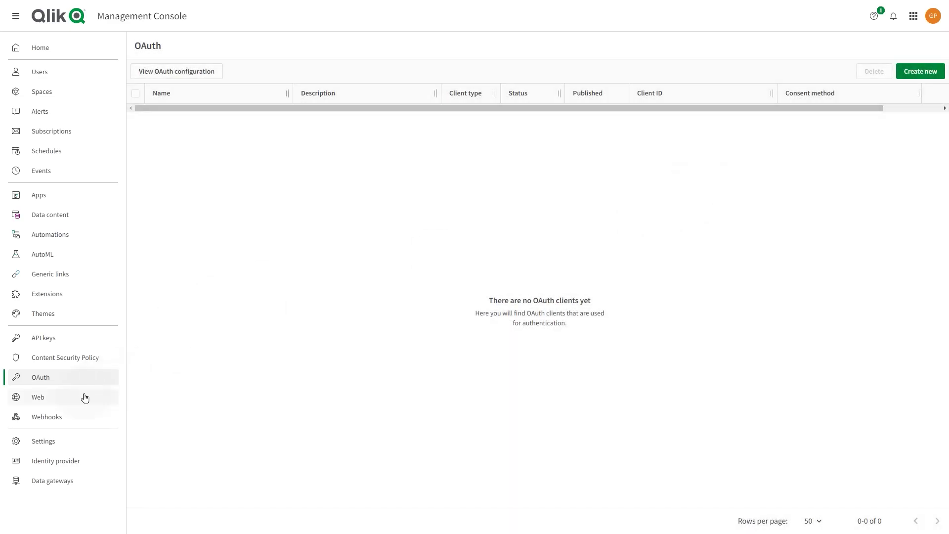
# Open the Web integrations create form, then open an empty Create webhook form on Webhooks.
pyautogui.click(84, 397)
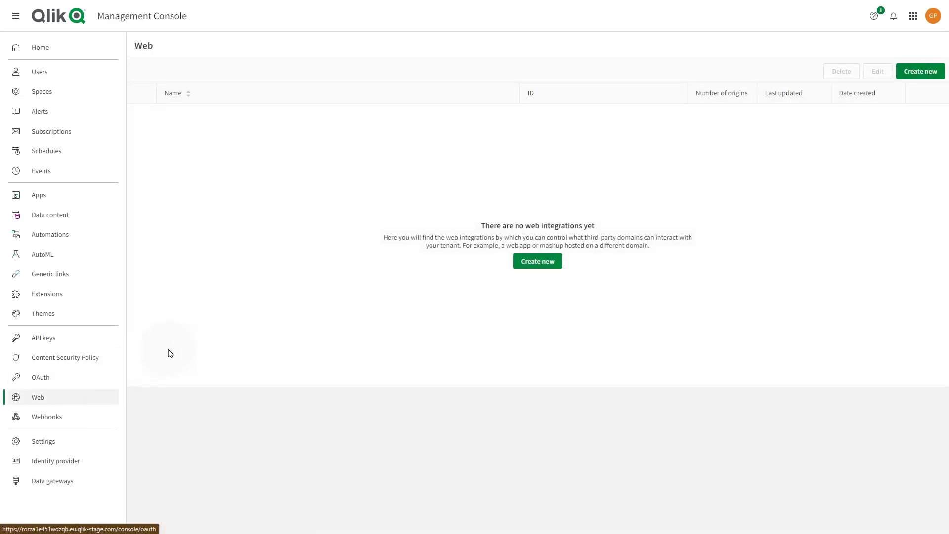
pyautogui.click(529, 268)
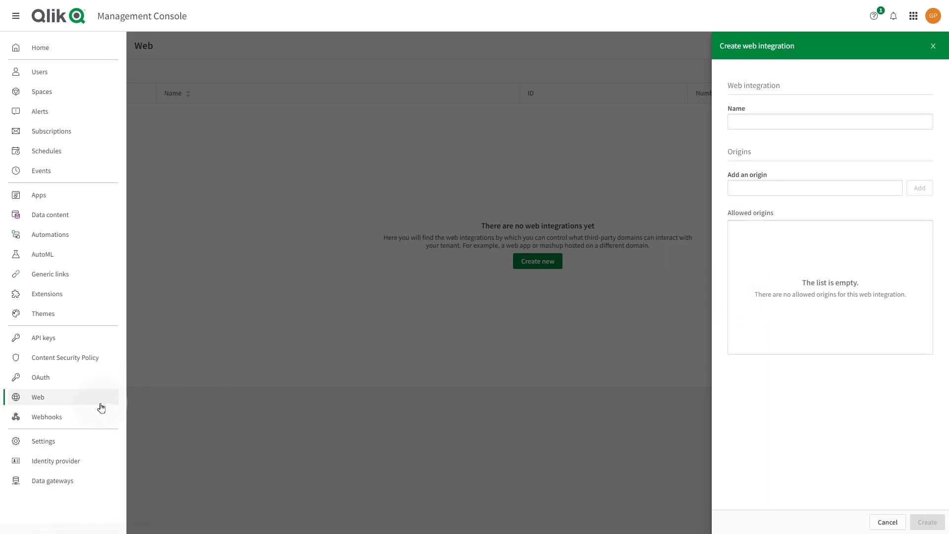
pyautogui.click(40, 415)
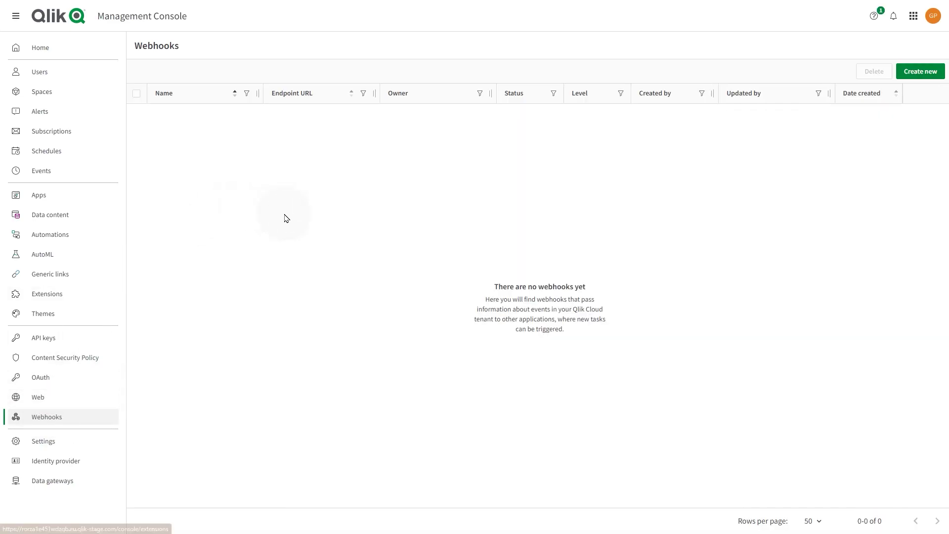
pyautogui.click(920, 73)
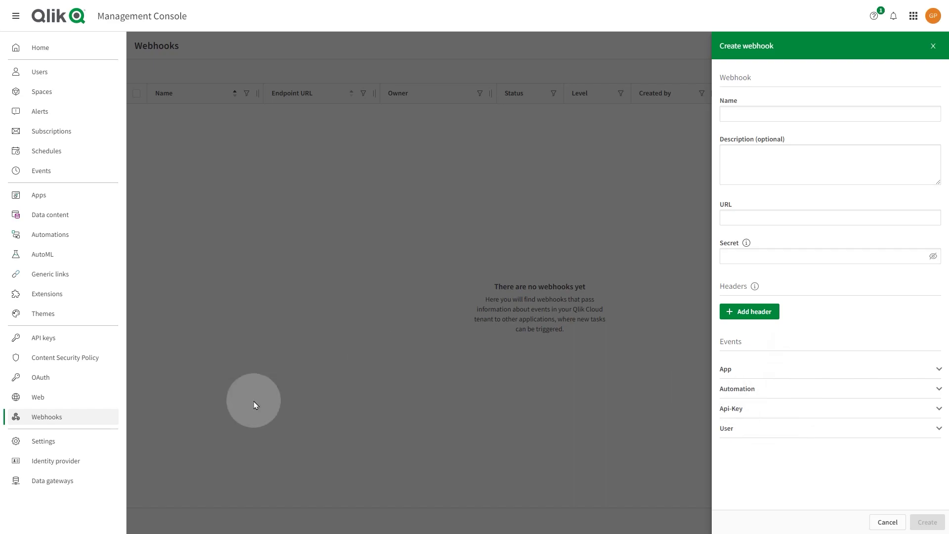
# In tenant Settings, switch on On-demand app generation and Enable dynamic views.
pyautogui.click(59, 447)
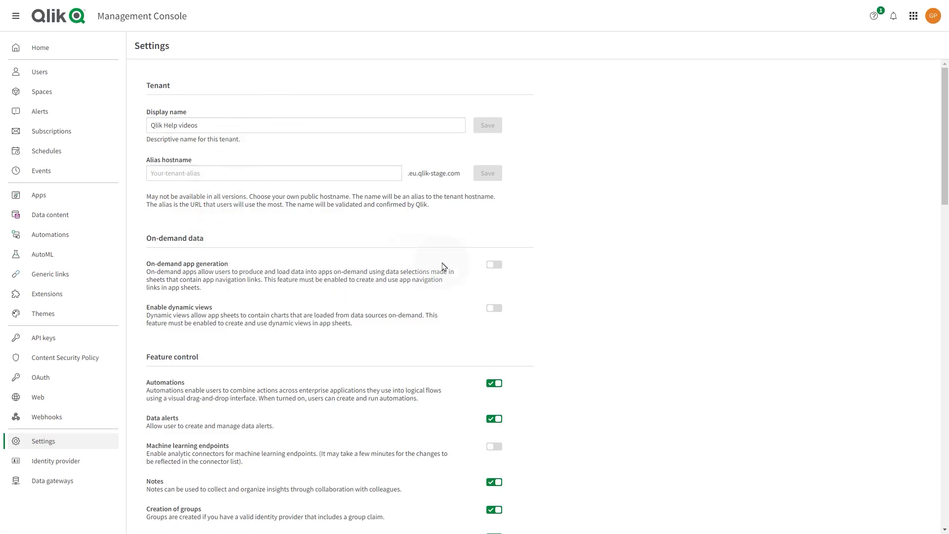
pyautogui.click(495, 268)
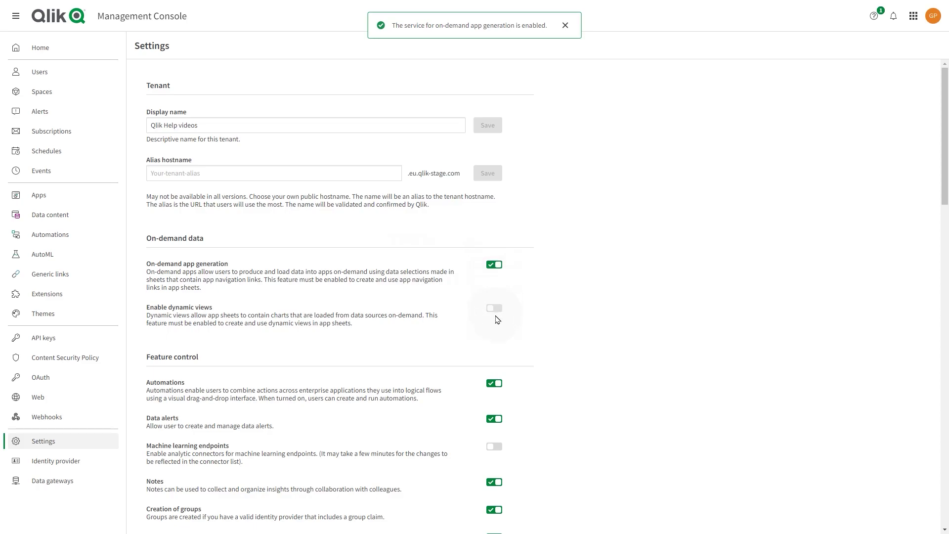
pyautogui.click(495, 315)
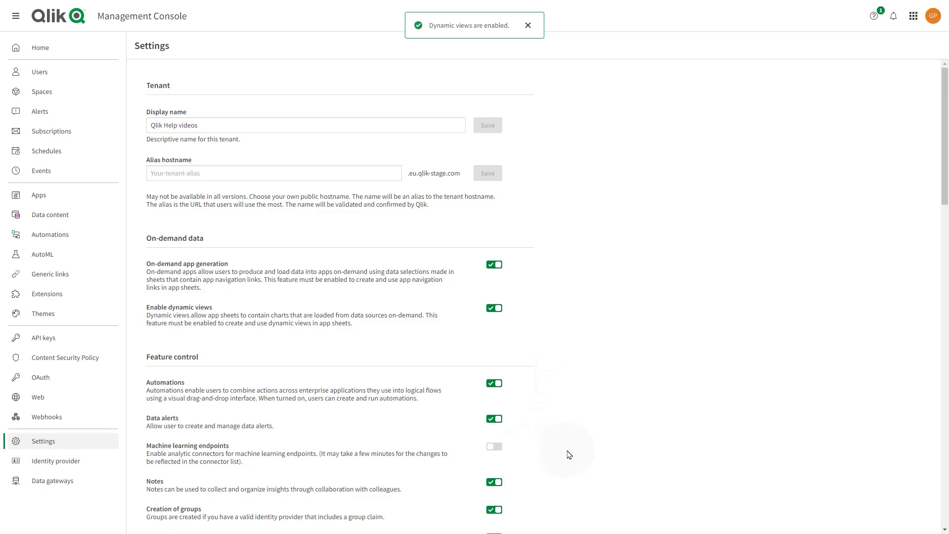
# Look over the remaining tenant settings, then go to the Data gateways page.
pyautogui.scroll(-3, 568, 453)
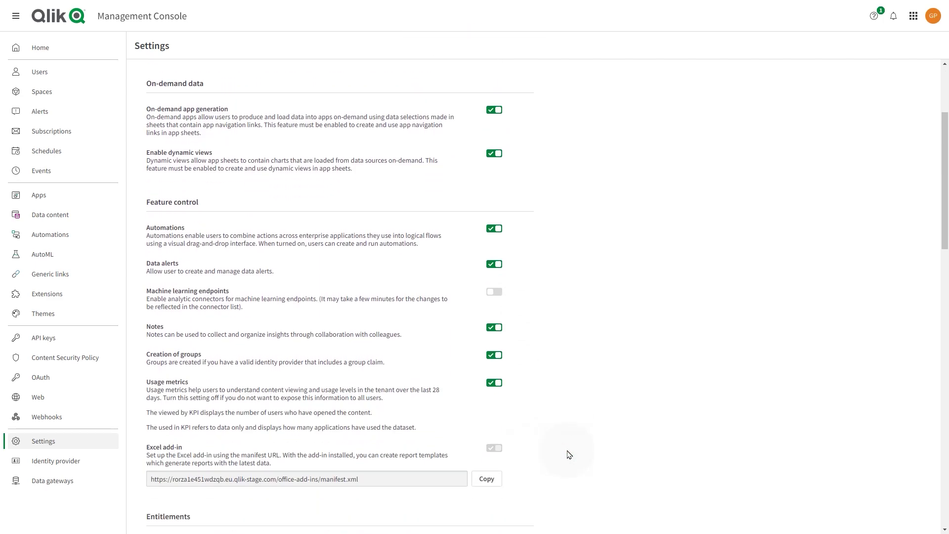
pyautogui.scroll(-1, 568, 453)
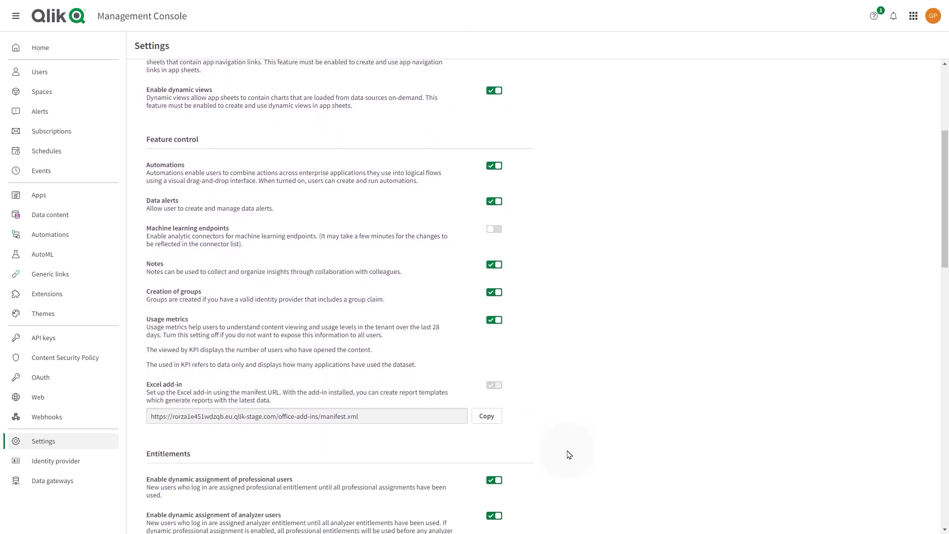
pyautogui.scroll(-3, 568, 453)
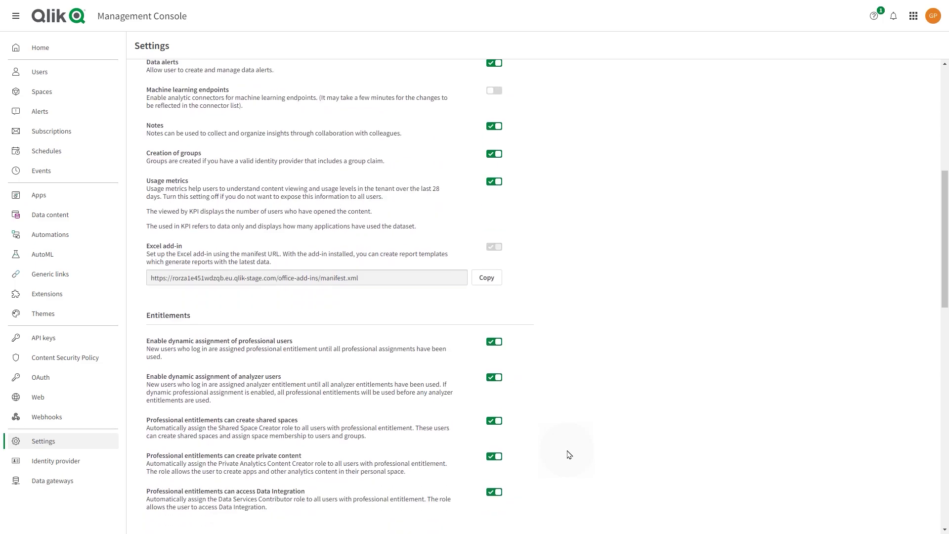
pyautogui.scroll(-2, 569, 454)
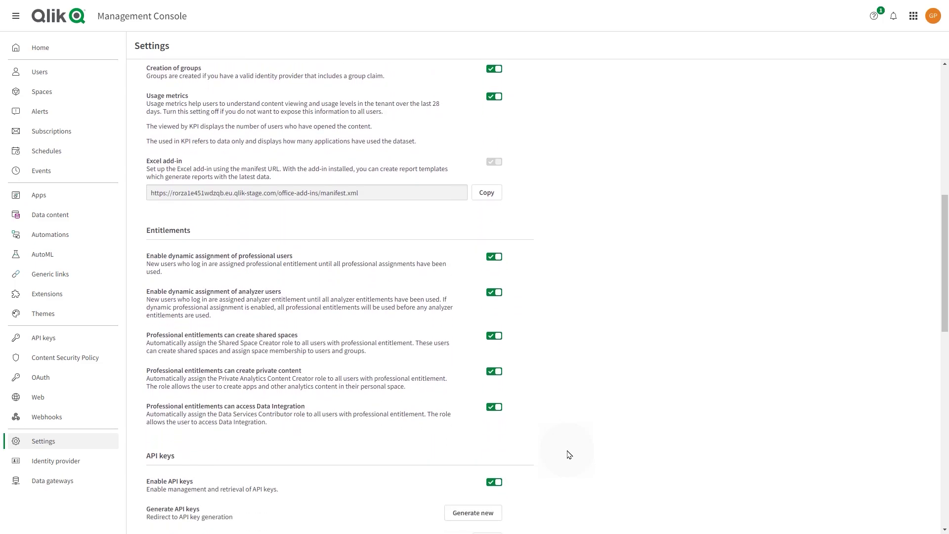
pyautogui.scroll(-5, 568, 454)
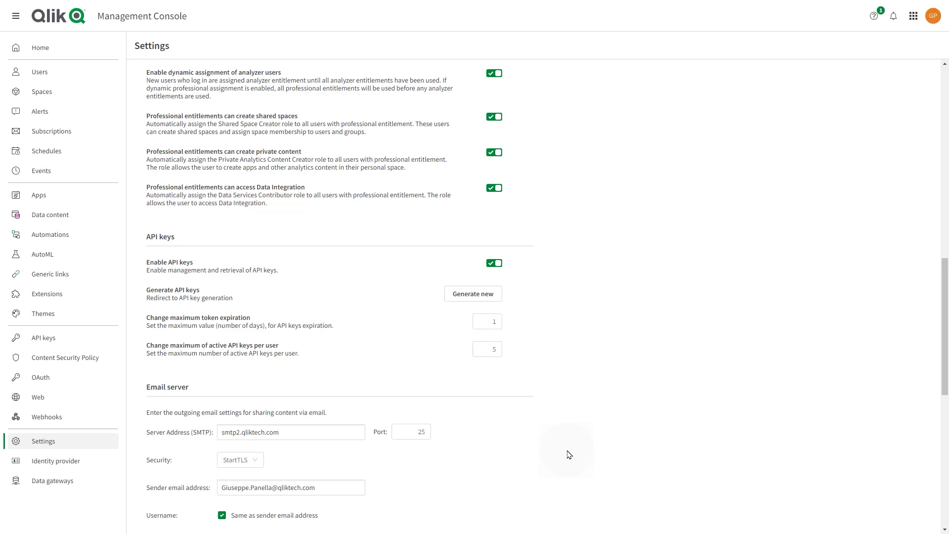
pyautogui.scroll(-5, 568, 453)
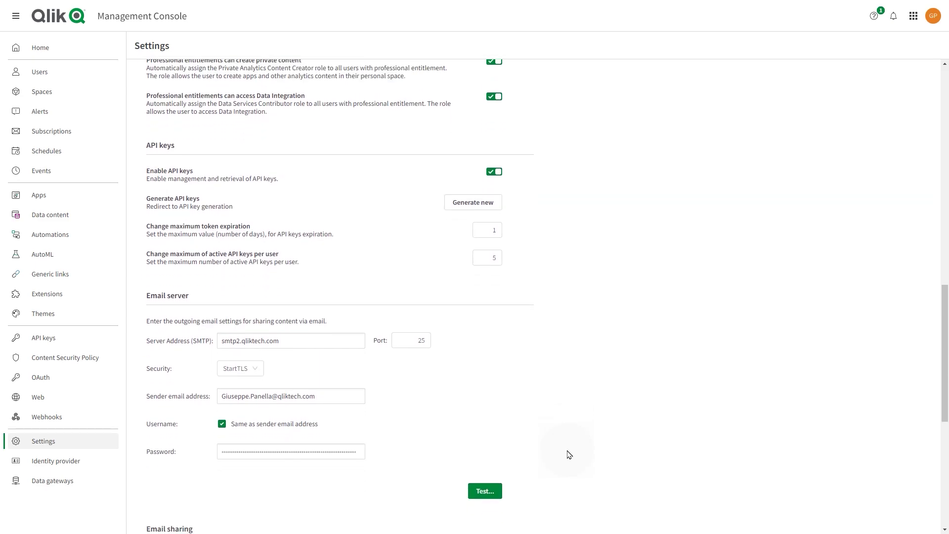
pyautogui.scroll(-3, 568, 454)
pyautogui.scroll(-1, 572, 455)
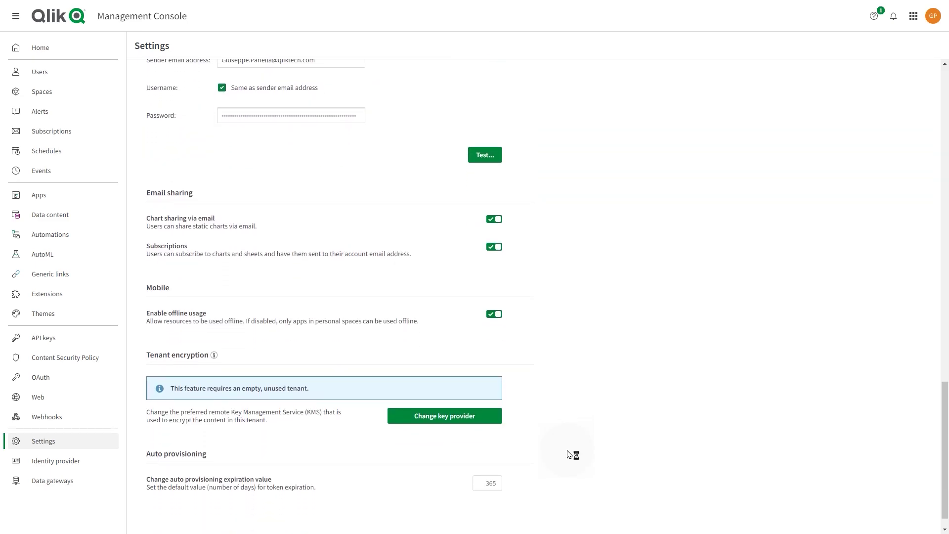
pyautogui.scroll(1, 568, 453)
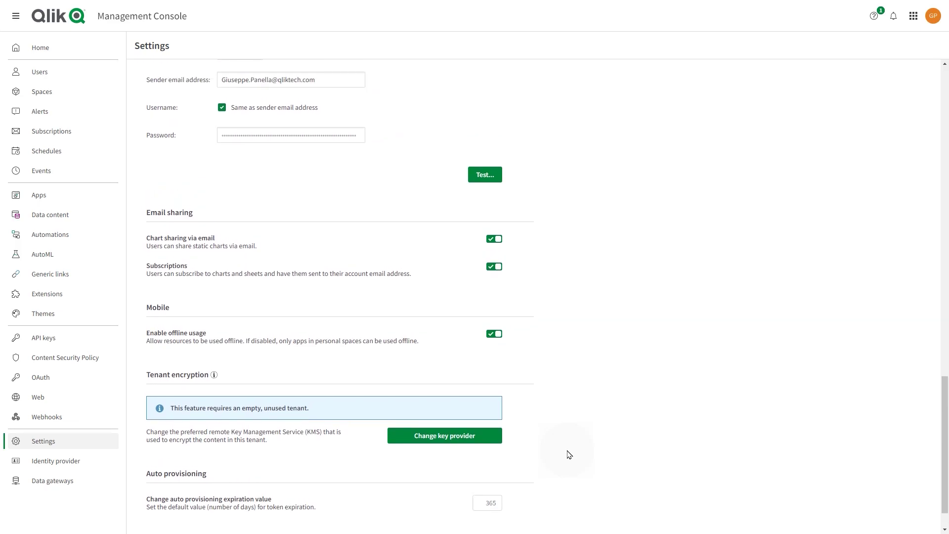
pyautogui.scroll(-1, 568, 454)
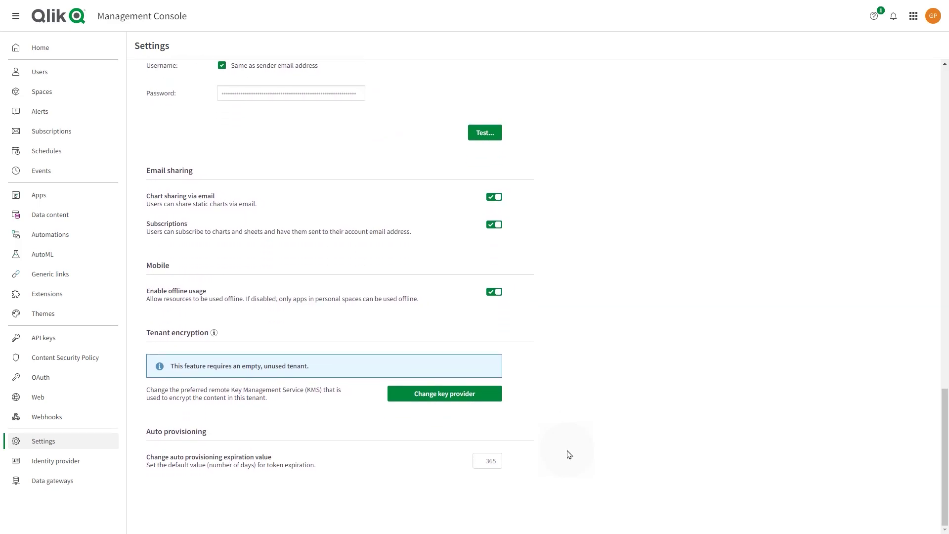
pyautogui.click(52, 480)
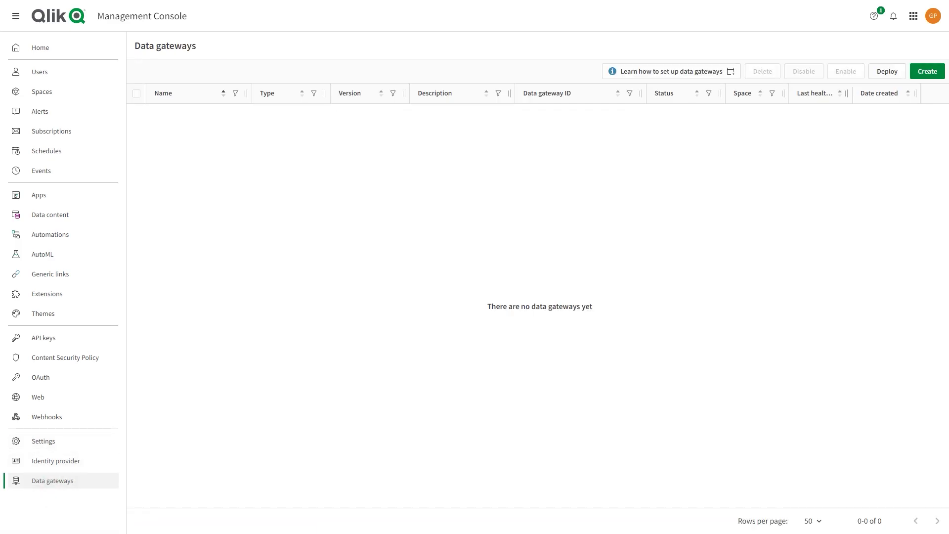
# Start a new data gateway with type Direct Access and list the spaces available for association.
pyautogui.click(919, 79)
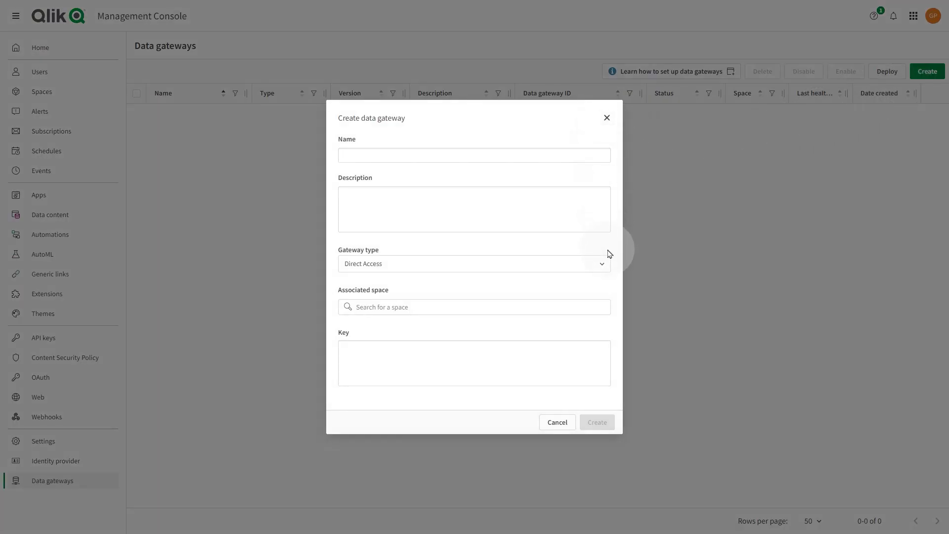
pyautogui.click(603, 266)
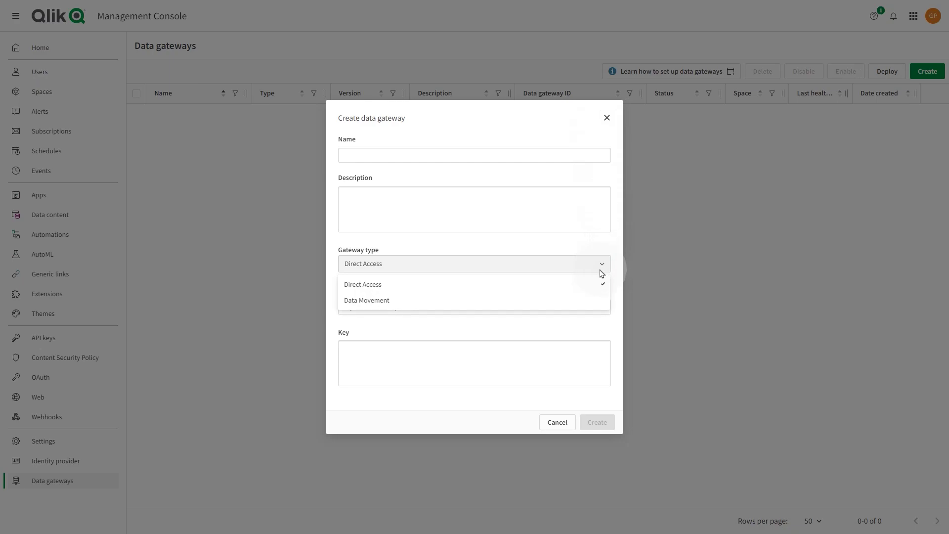
pyautogui.click(588, 265)
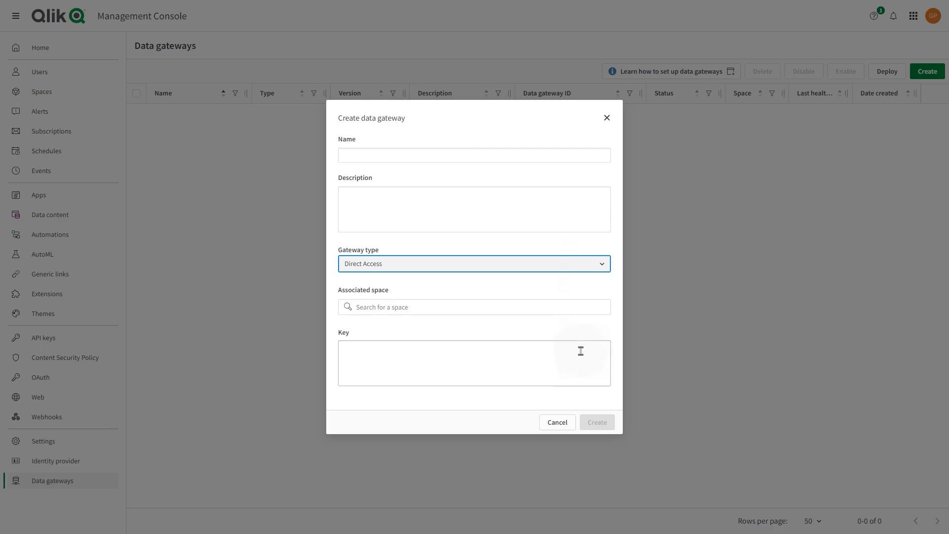
pyautogui.click(569, 307)
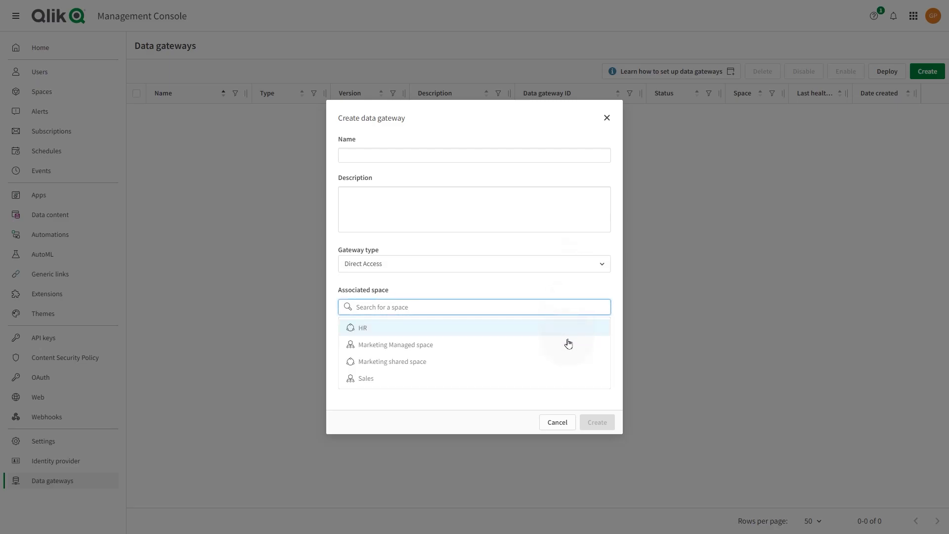